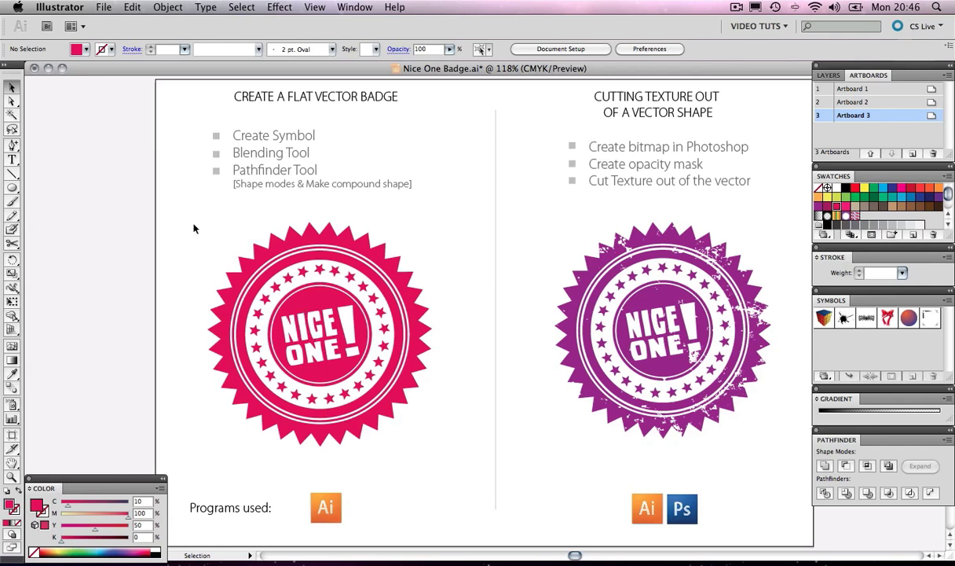
Zoom in on the pink badge on Artboard 2 and select it
{"action": "key", "text": "z"}
{"action": "left_click_drag", "start_coordinate": [187, 216], "coordinate": [458, 457]}
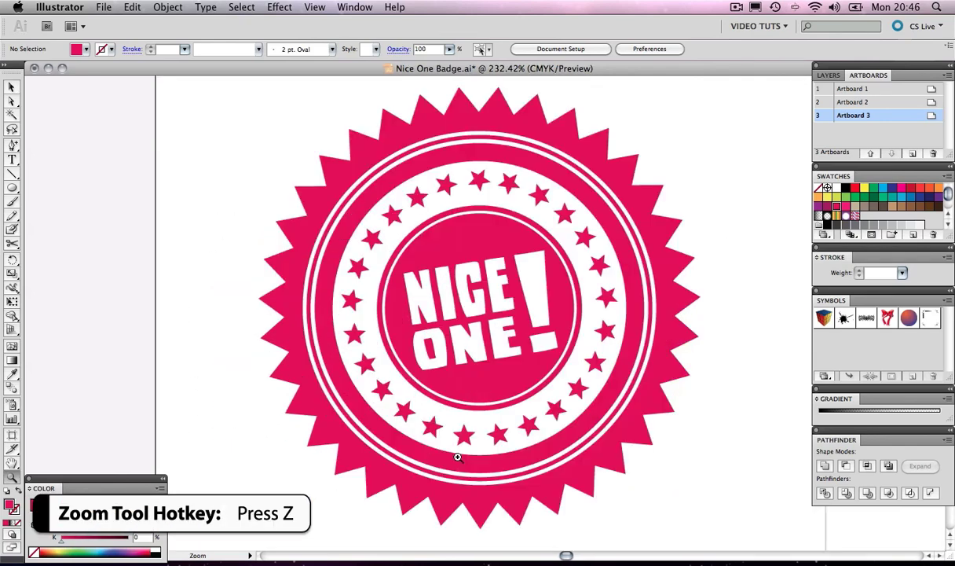
{"action": "key", "text": "v"}
{"action": "left_click", "coordinate": [454, 462]}
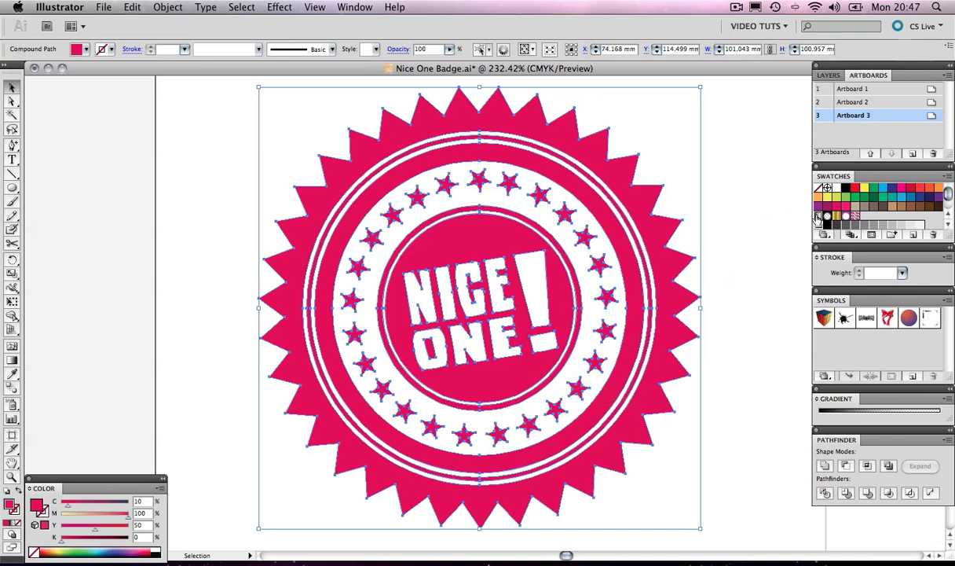
Try a gradient fill and an outline-only look on the pink badge, then restore its solid pink fill
{"action": "left_click", "coordinate": [817, 217]}
{"action": "key", "text": "ctrl+z"}
{"action": "left_click", "coordinate": [18, 491]}
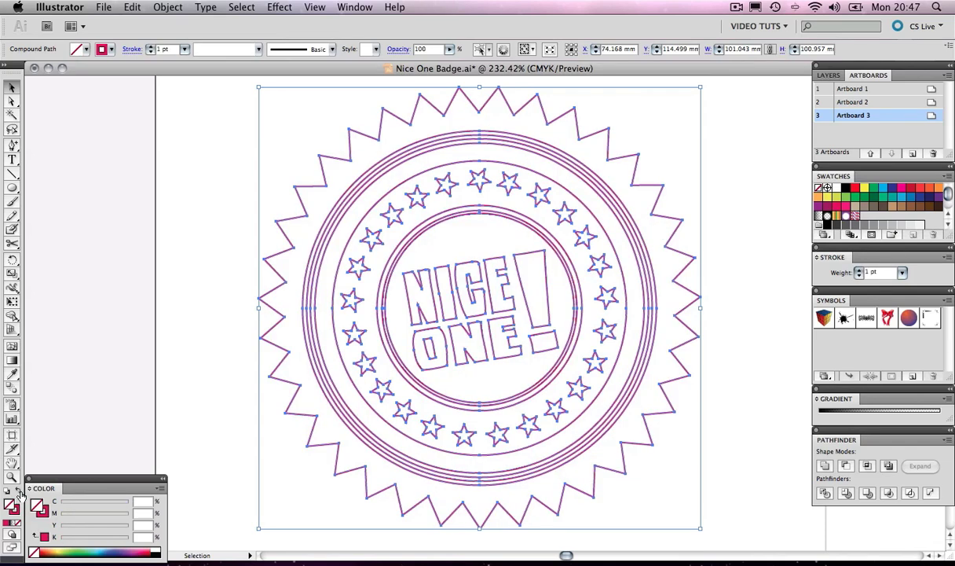
{"action": "left_click", "coordinate": [200, 274]}
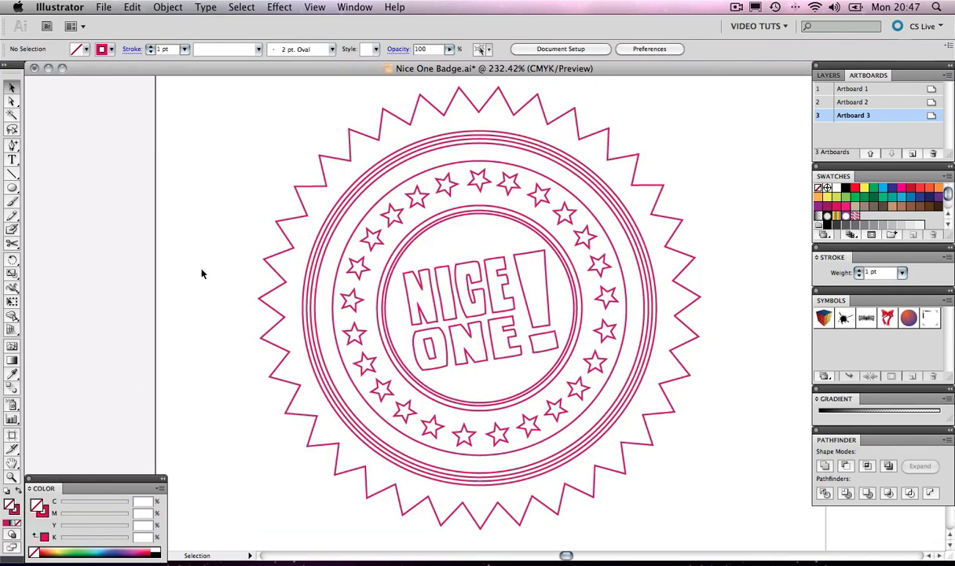
{"action": "left_click", "coordinate": [387, 297]}
{"action": "key", "text": "shift+x"}
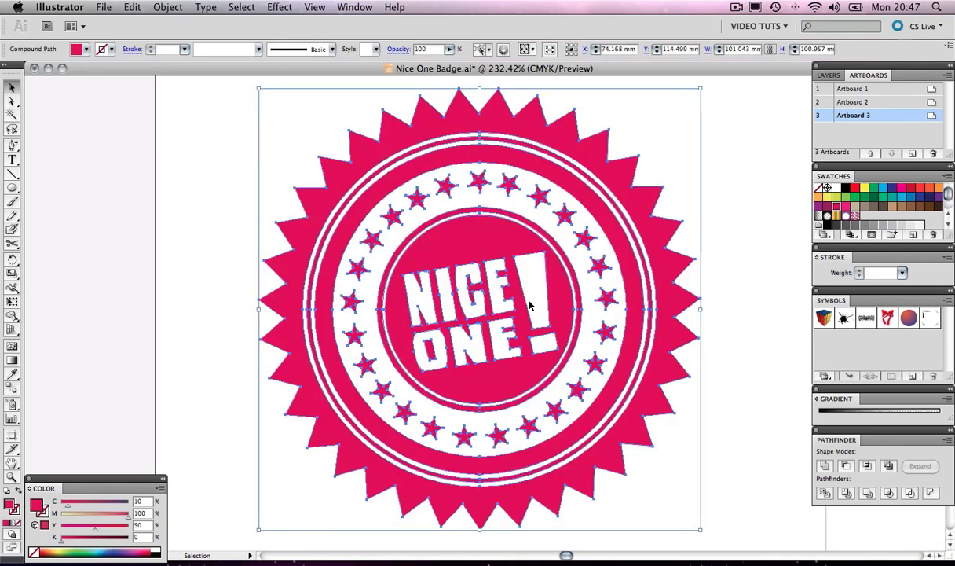
{"action": "key", "text": "super+0"}
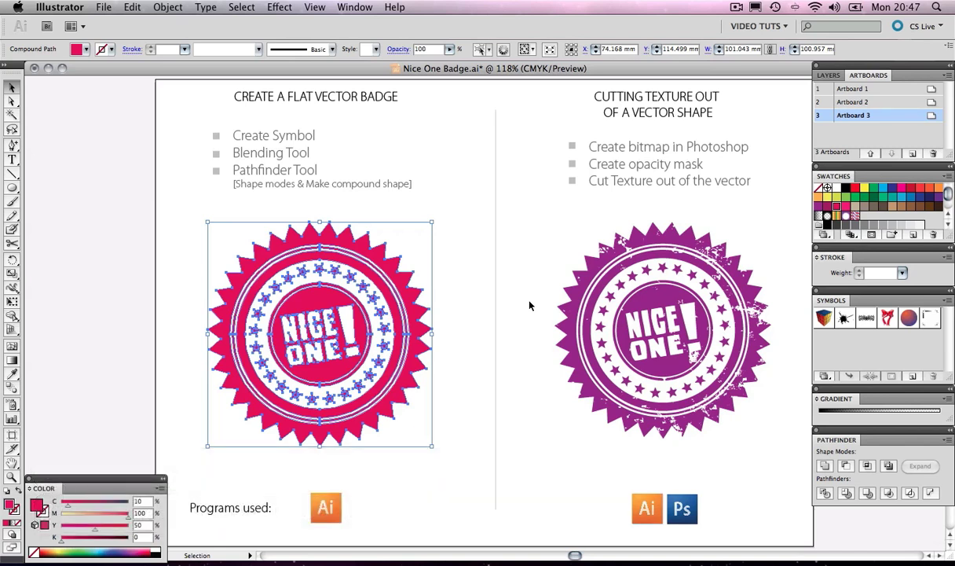
{"action": "left_click", "coordinate": [471, 155]}
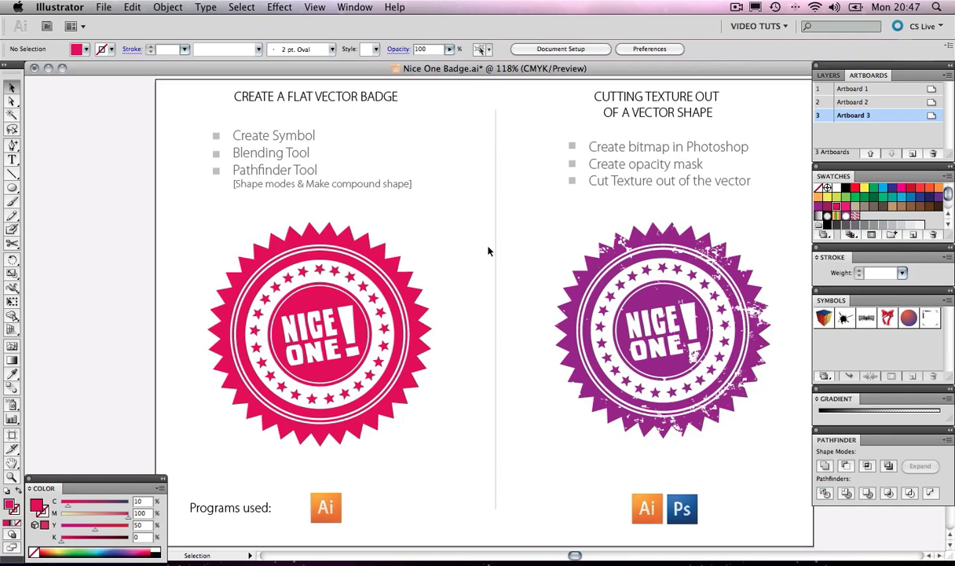
Inspect the purple badge's worn texture up close, then switch to the empty Artboard 1
{"action": "key", "text": "z"}
{"action": "left_click_drag", "start_coordinate": [542, 215], "coordinate": [784, 440]}
{"action": "key", "text": "v"}
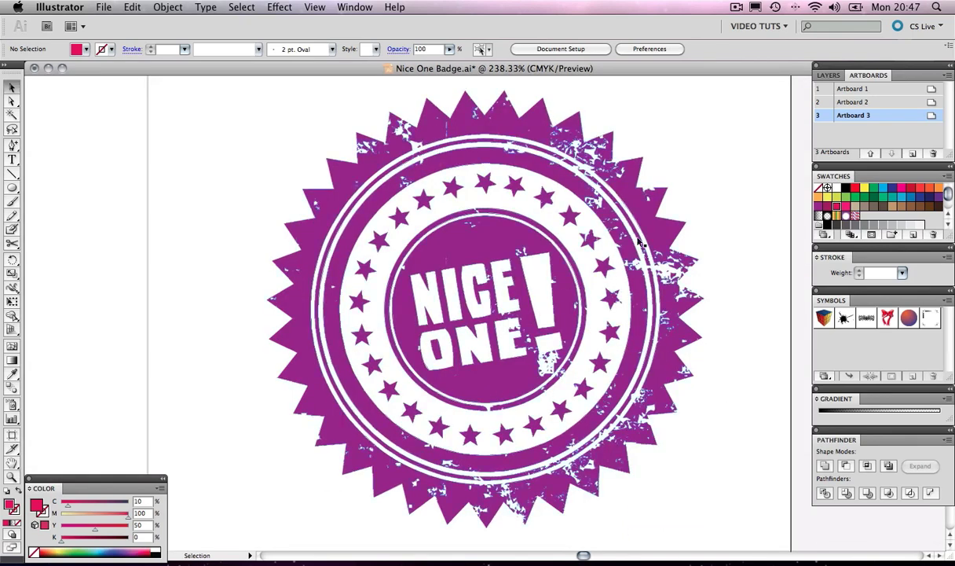
{"action": "left_click", "coordinate": [641, 220]}
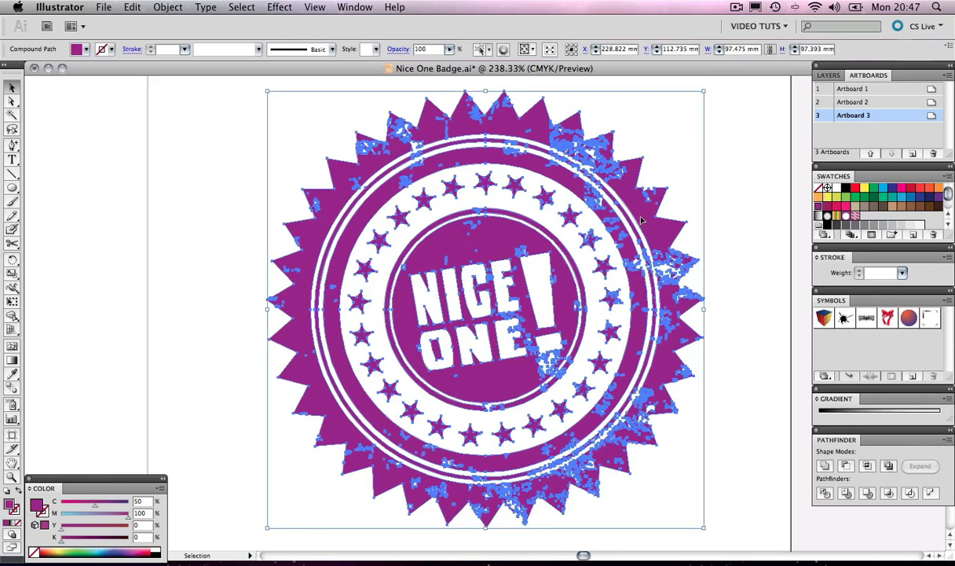
{"action": "left_click", "coordinate": [718, 186]}
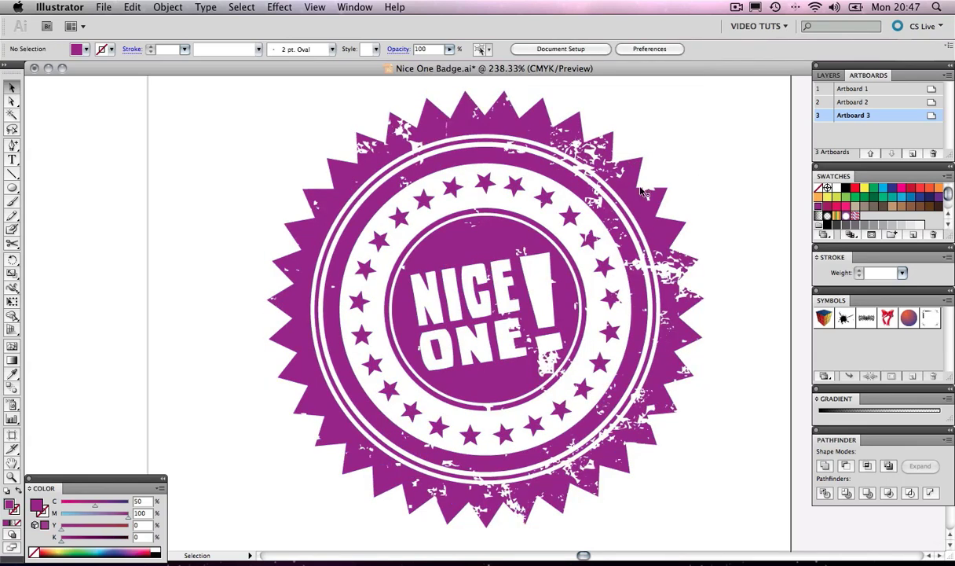
{"action": "key", "text": "z"}
{"action": "left_click_drag", "start_coordinate": [546, 134], "coordinate": [599, 190]}
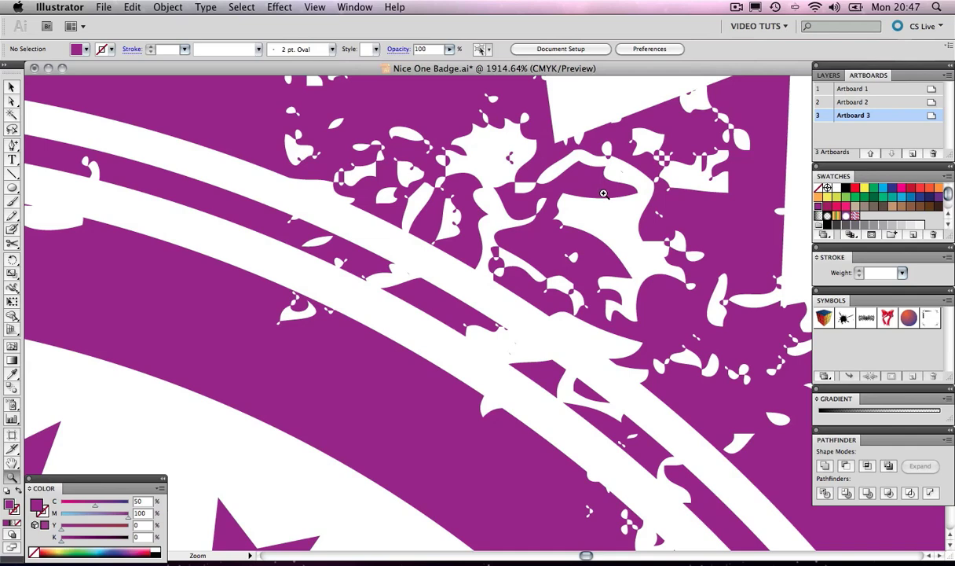
{"action": "key", "text": "v"}
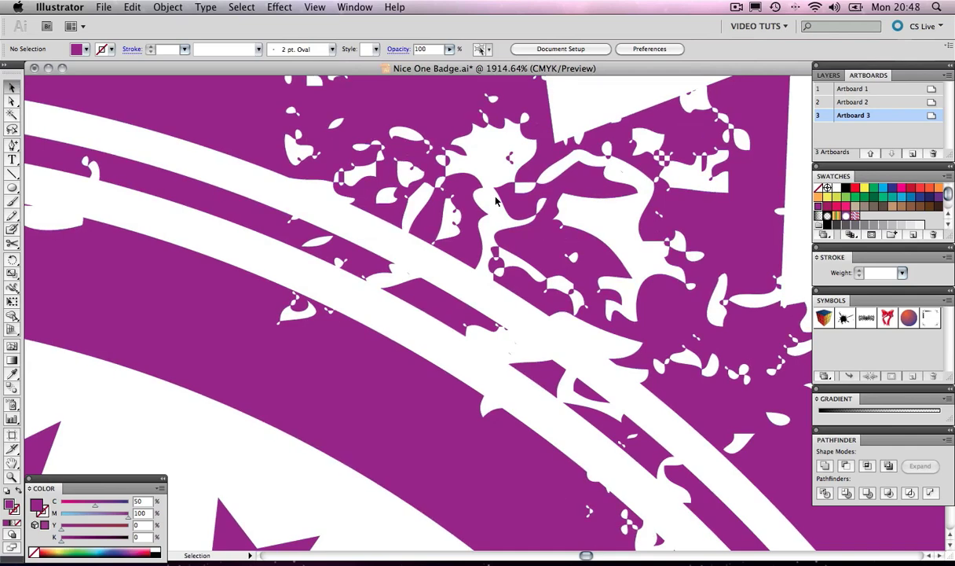
{"action": "key", "text": "super+0"}
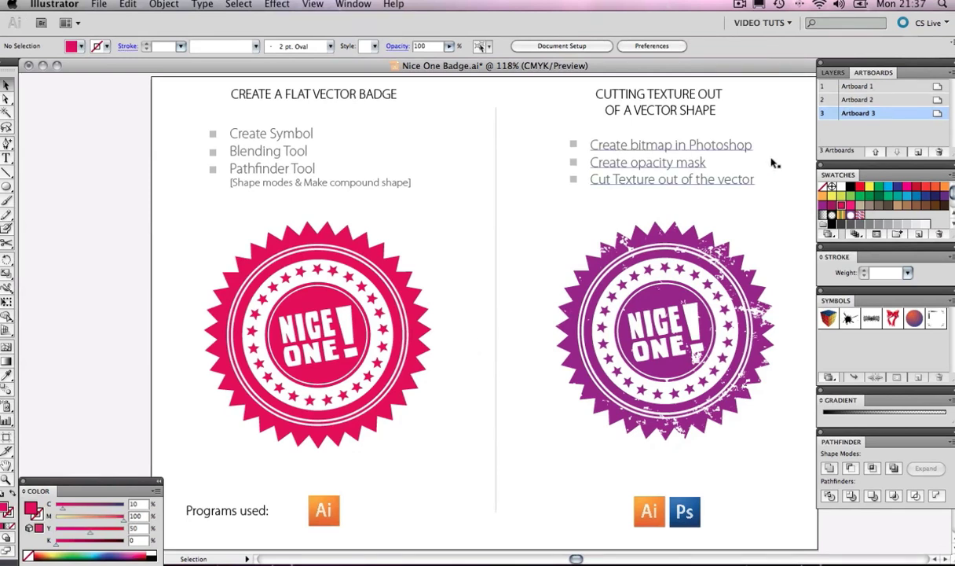
{"action": "double_click", "coordinate": [851, 102]}
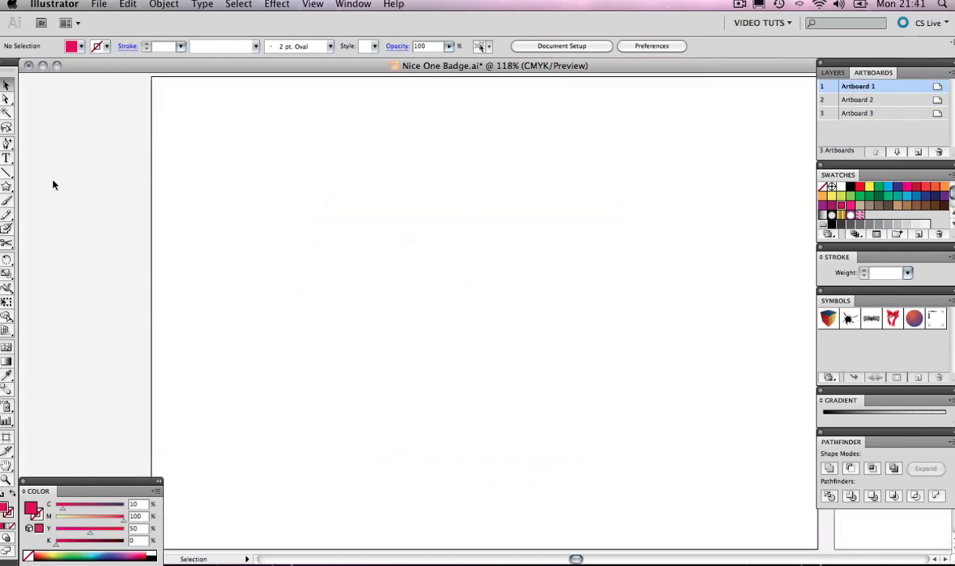
Draw a solid pink circle near the page centre and nudge it slightly up
{"action": "left_click_drag", "start_coordinate": [7, 186], "coordinate": [78, 217]}
{"action": "left_click_drag", "start_coordinate": [389, 267], "coordinate": [554, 432]}
{"action": "key", "text": "v"}
{"action": "left_click_drag", "start_coordinate": [489, 371], "coordinate": [486, 335]}
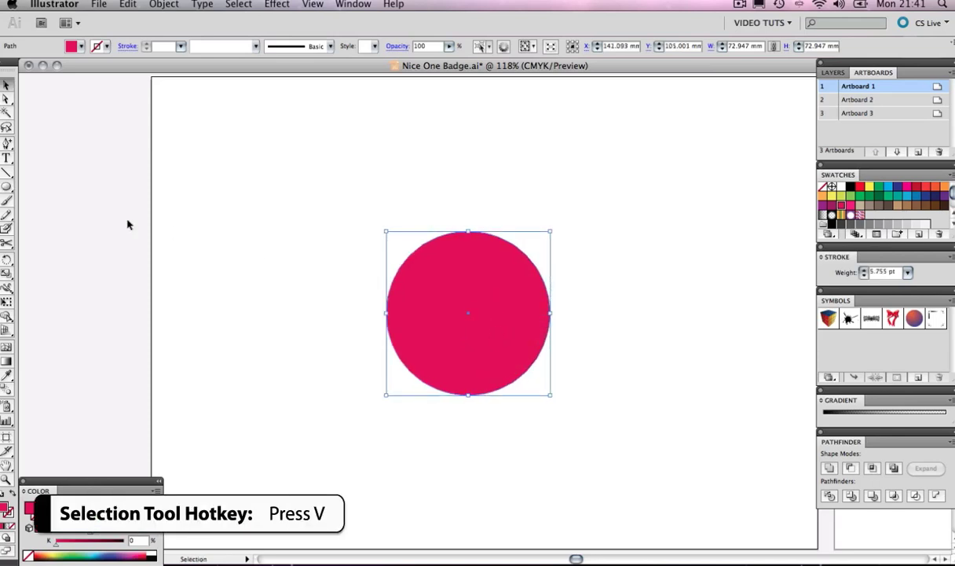
Switch to pink stroke with no fill and draw a larger outline circle around the disc
{"action": "left_click", "coordinate": [7, 187]}
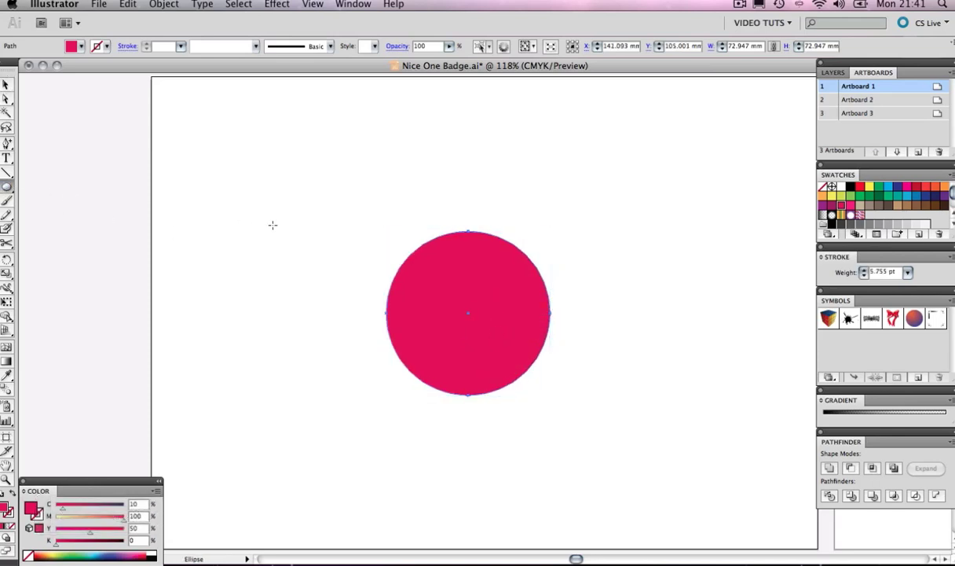
{"action": "left_click", "coordinate": [11, 494]}
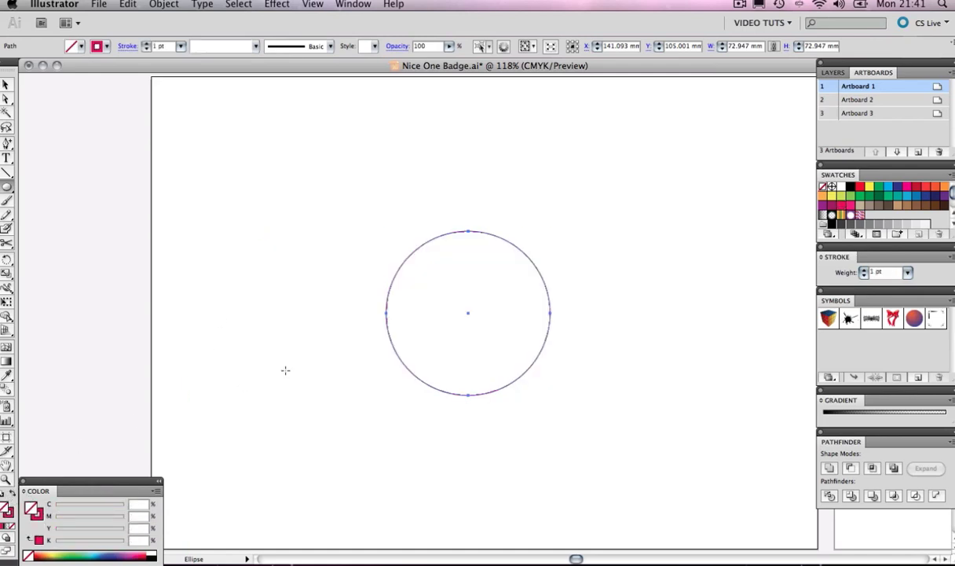
{"action": "key", "text": "super+z"}
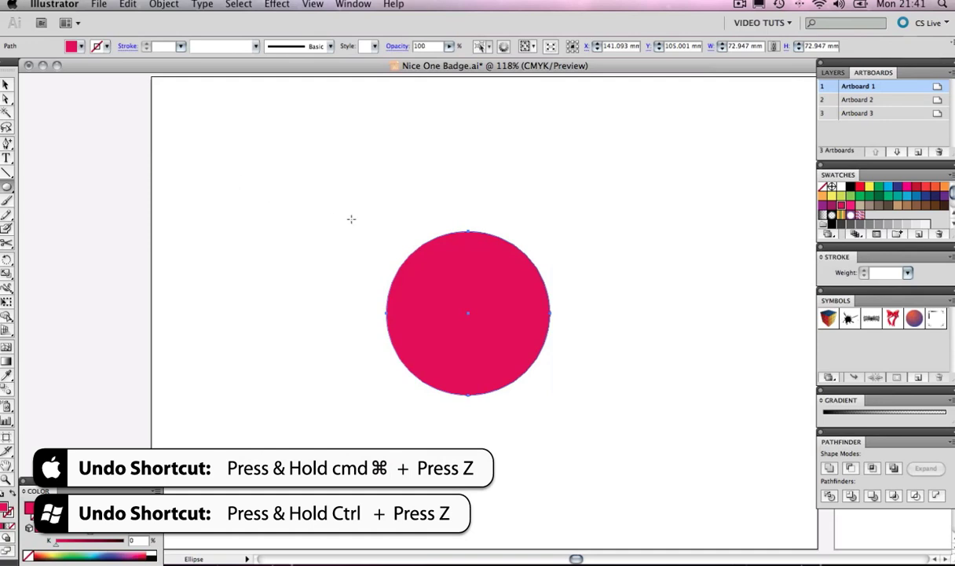
{"action": "left_click", "coordinate": [6, 84]}
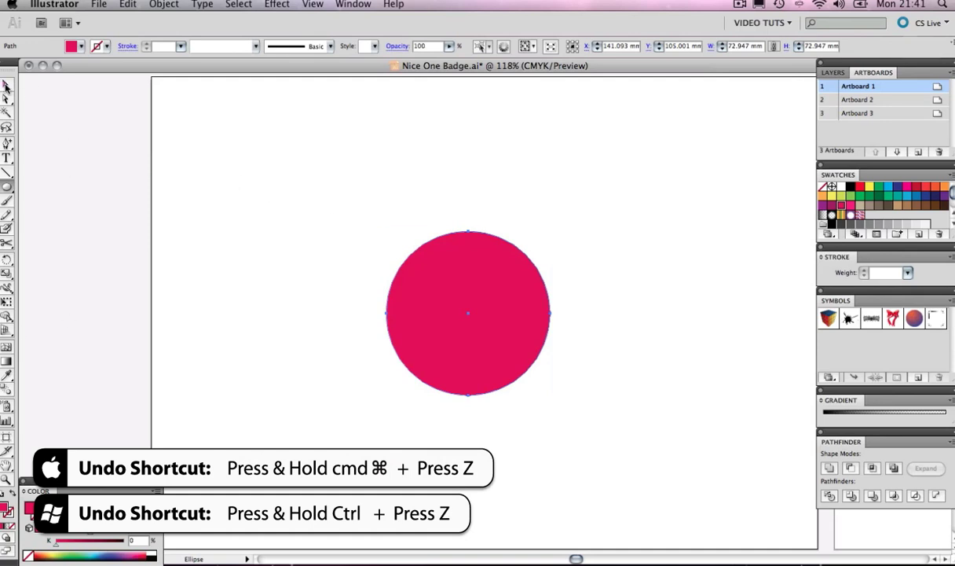
{"action": "left_click", "coordinate": [220, 121]}
{"action": "key", "text": "shift+x"}
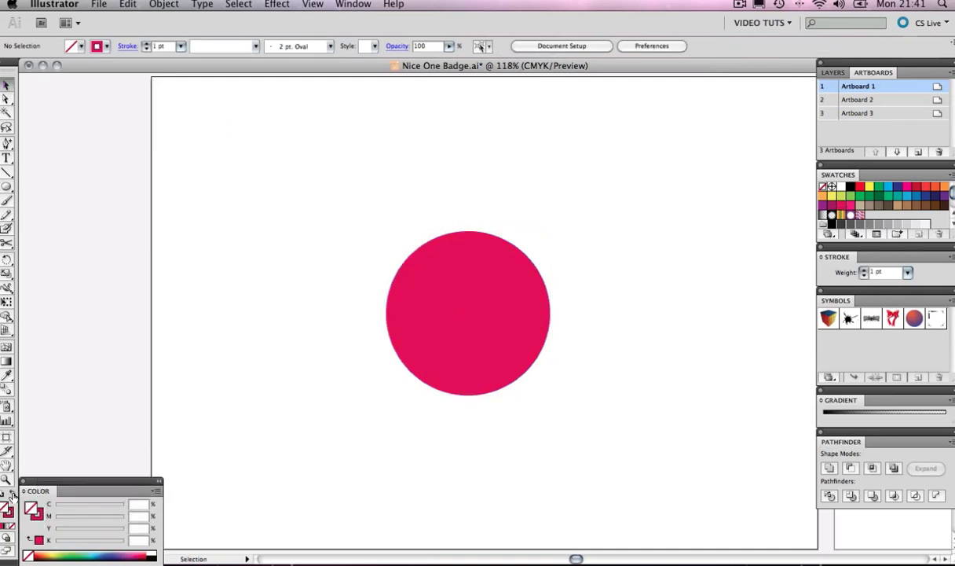
{"action": "left_click", "coordinate": [6, 187]}
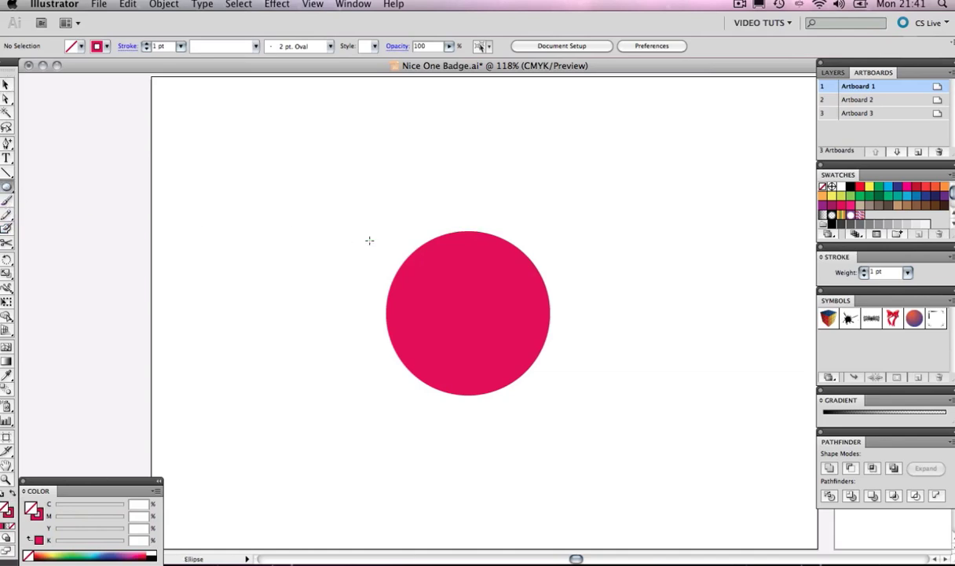
{"action": "left_click_drag", "start_coordinate": [372, 225], "coordinate": [552, 441]}
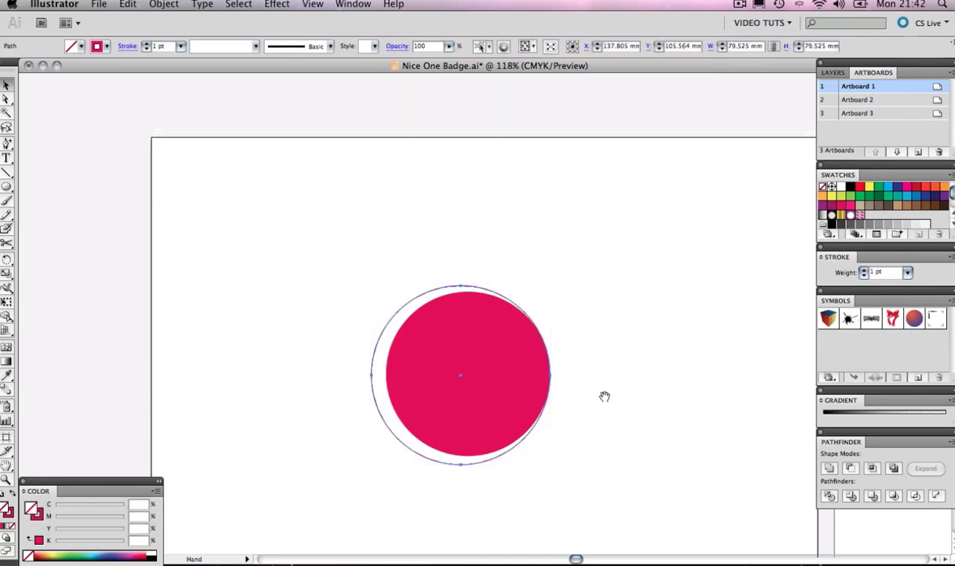
Centre the outline circle on the pink disc and move both down and right
{"action": "left_click_drag", "start_coordinate": [607, 394], "coordinate": [556, 360]}
{"action": "scroll", "coordinate": [656, 331], "scroll_direction": "left", "scroll_amount": 3}
{"action": "scroll", "coordinate": [657, 331], "scroll_direction": "down", "scroll_amount": 1}
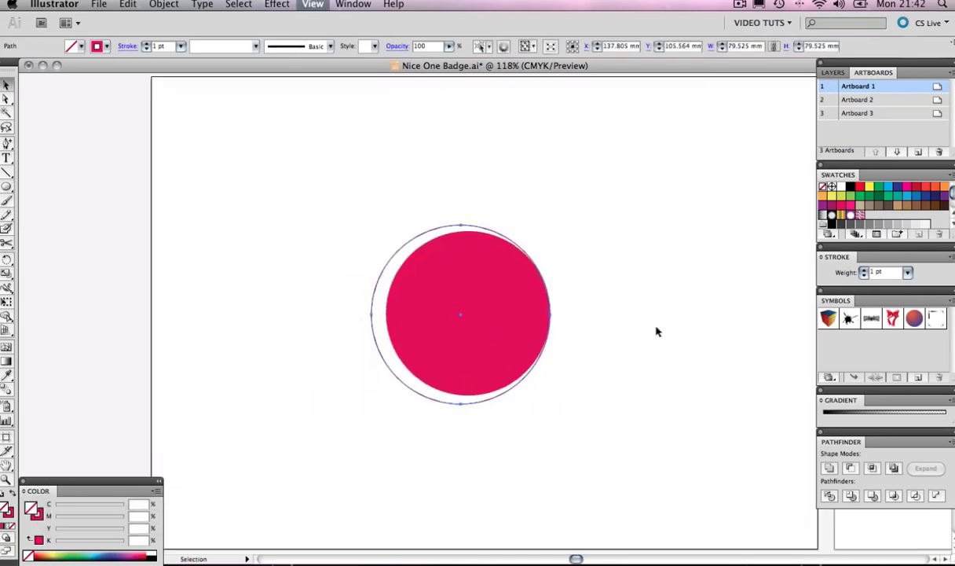
{"action": "left_click", "coordinate": [563, 222]}
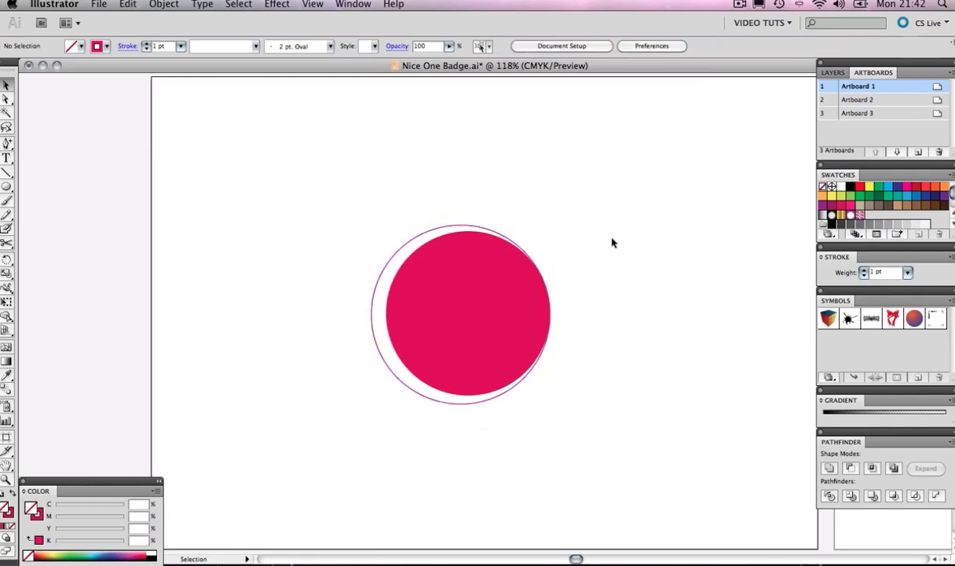
{"action": "left_click_drag", "start_coordinate": [475, 279], "coordinate": [377, 222]}
{"action": "left_click", "coordinate": [578, 205]}
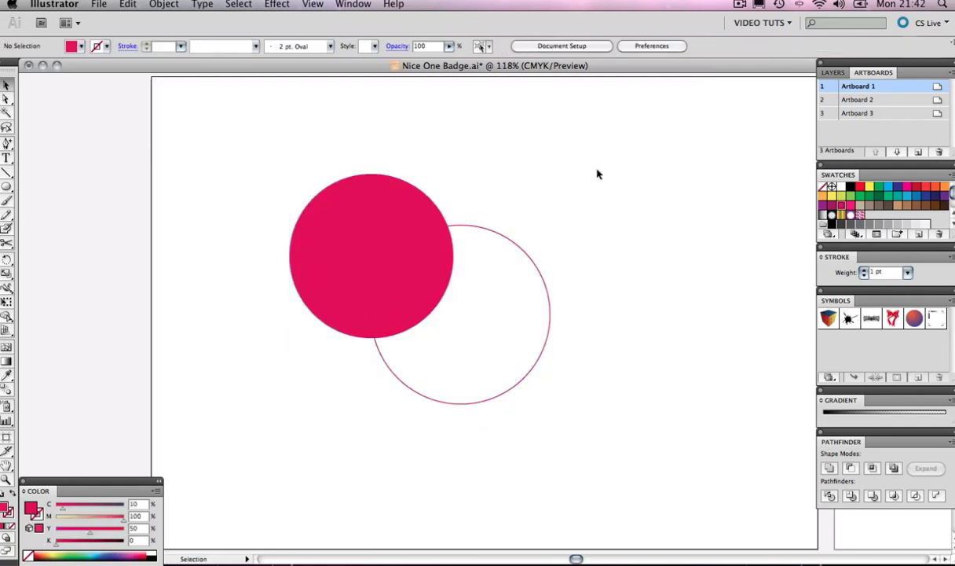
{"action": "left_click_drag", "start_coordinate": [591, 164], "coordinate": [348, 295]}
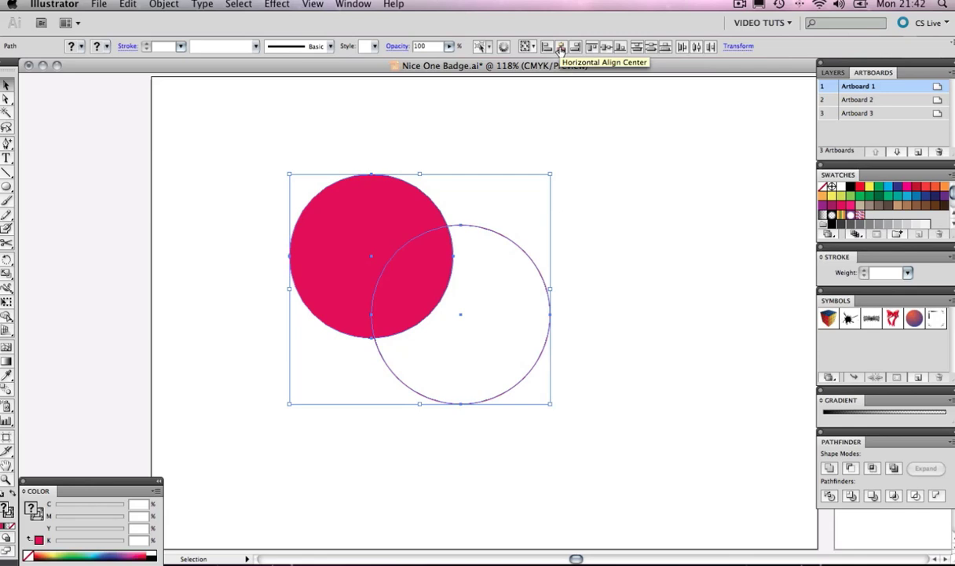
{"action": "left_click", "coordinate": [561, 47]}
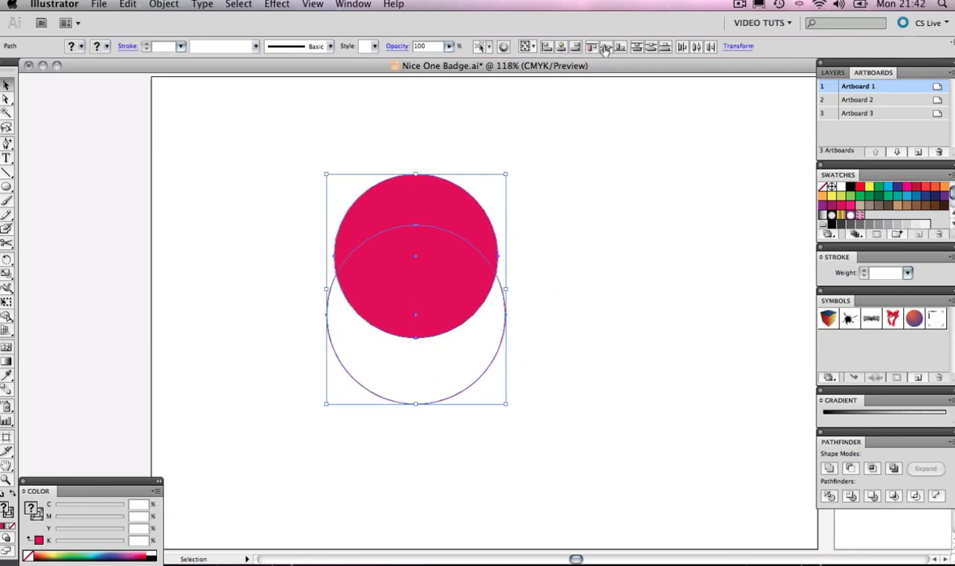
{"action": "left_click", "coordinate": [607, 47]}
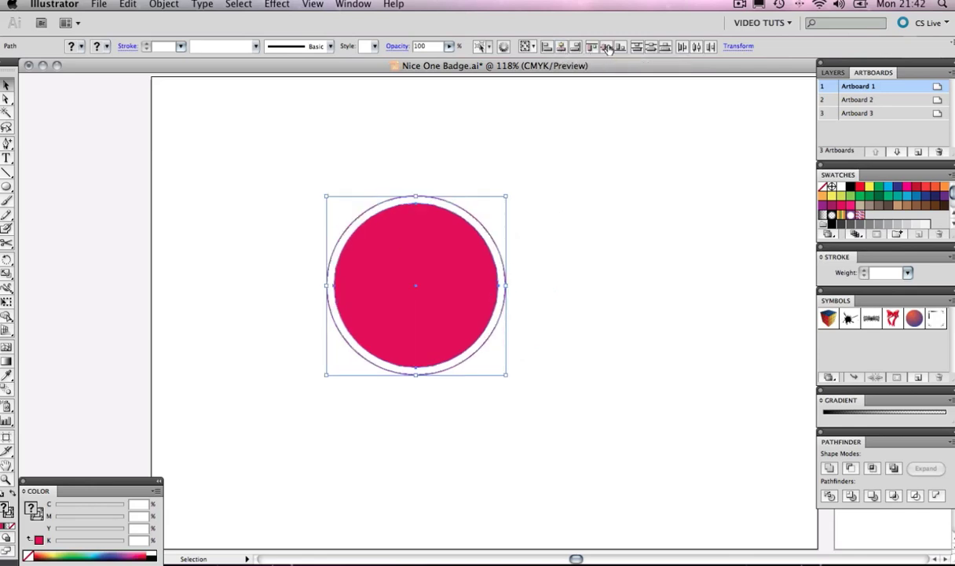
{"action": "left_click", "coordinate": [605, 142]}
{"action": "left_click_drag", "start_coordinate": [567, 213], "coordinate": [470, 331]}
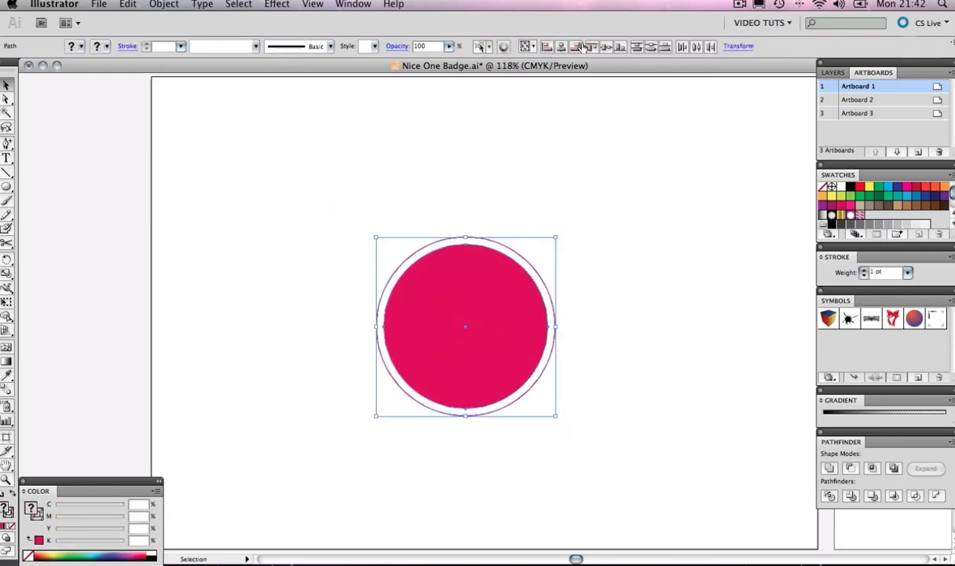
Open the Align panel via Window and set the outer ring's stroke to 5 pt
{"action": "left_click", "coordinate": [345, 6]}
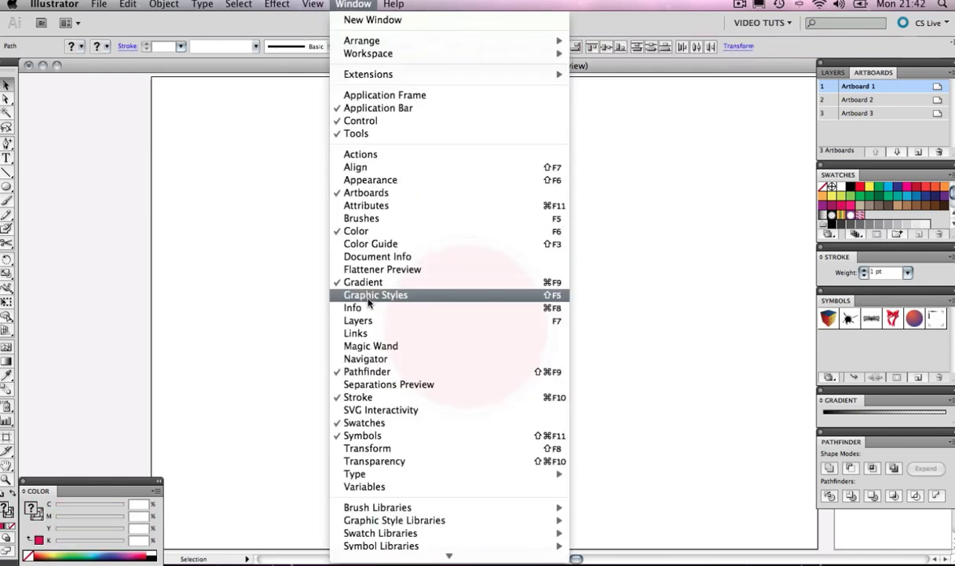
{"action": "left_click", "coordinate": [379, 167]}
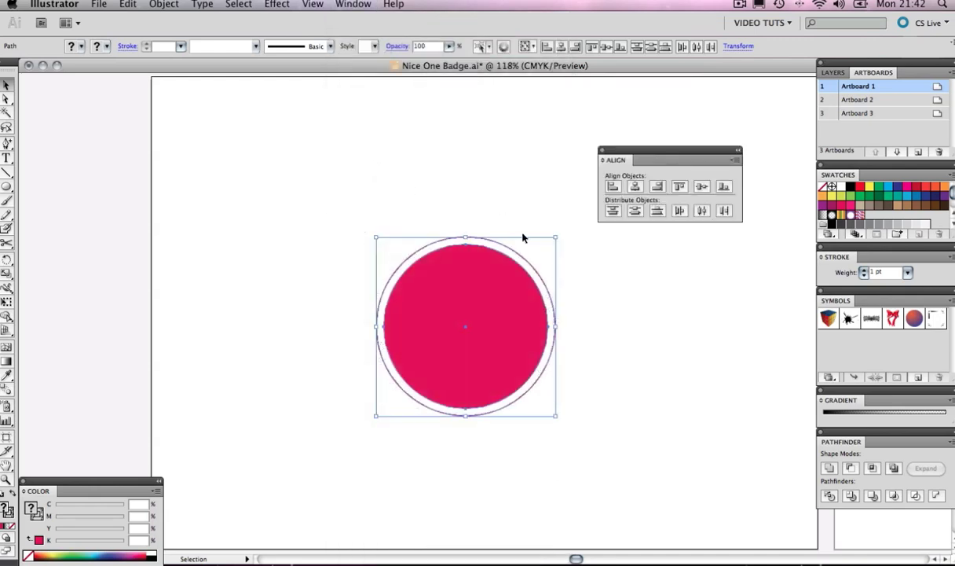
{"action": "left_click", "coordinate": [602, 150]}
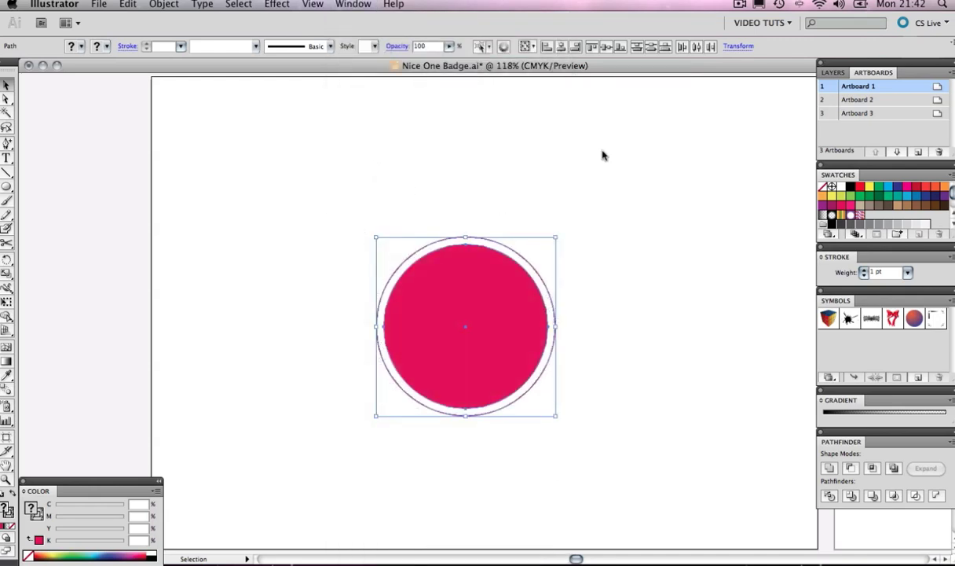
{"action": "left_click", "coordinate": [552, 283]}
{"action": "left_click", "coordinate": [544, 273]}
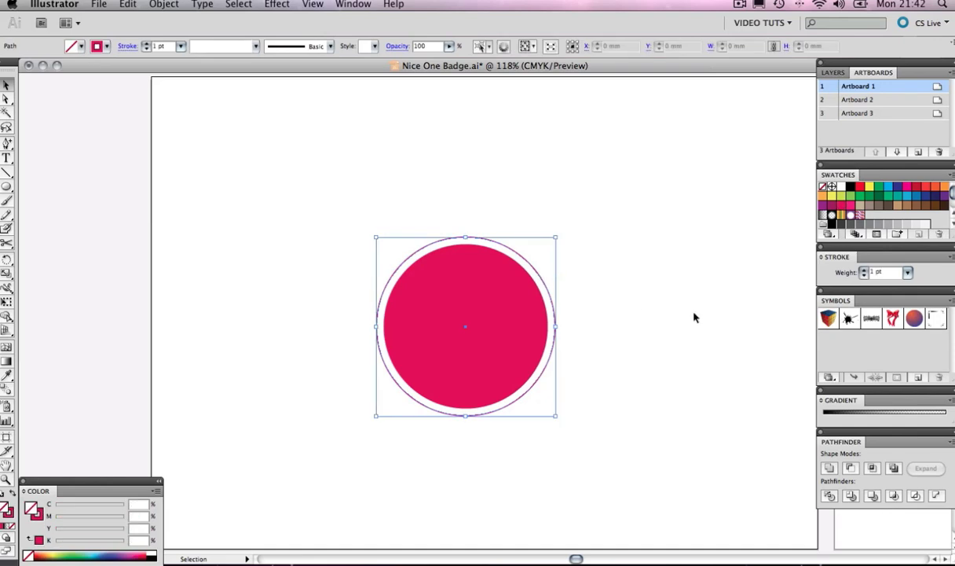
{"action": "left_click", "coordinate": [864, 272]}
{"action": "left_click", "coordinate": [864, 272]}
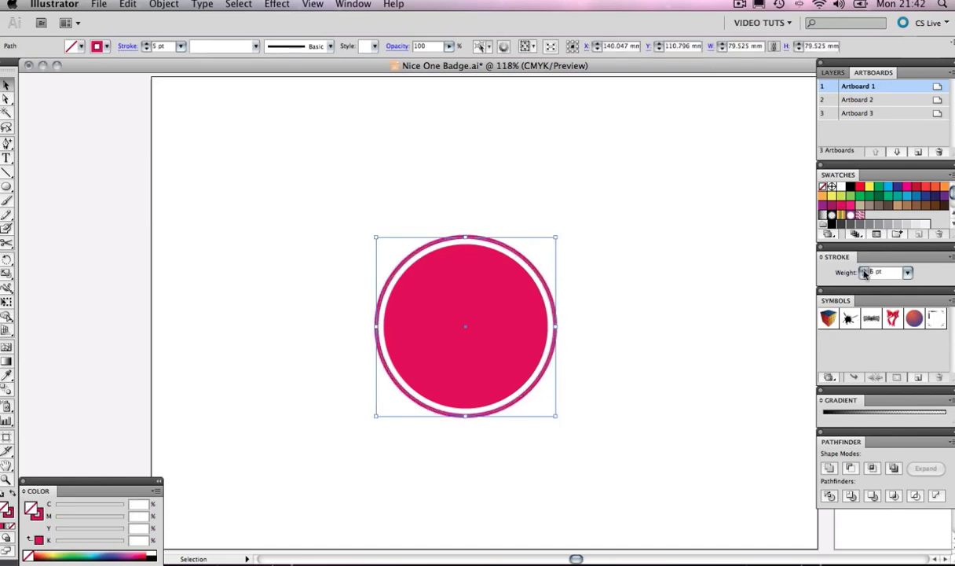
{"action": "left_click", "coordinate": [865, 274]}
Shrink the outer ring closer to the disc, re-centre both circles and nudge them up
{"action": "left_click", "coordinate": [766, 252]}
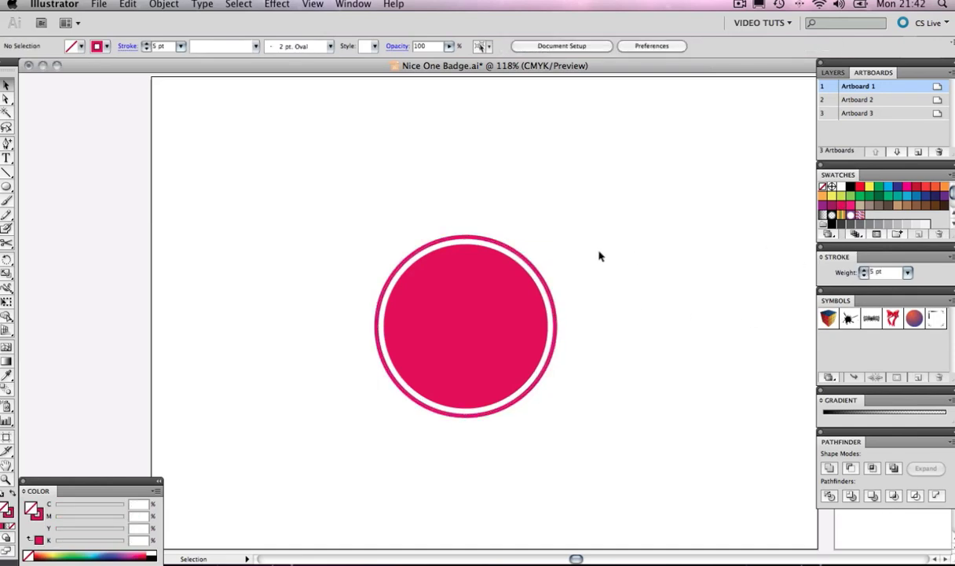
{"action": "left_click", "coordinate": [542, 271]}
{"action": "left_click_drag", "start_coordinate": [556, 240], "coordinate": [480, 311]}
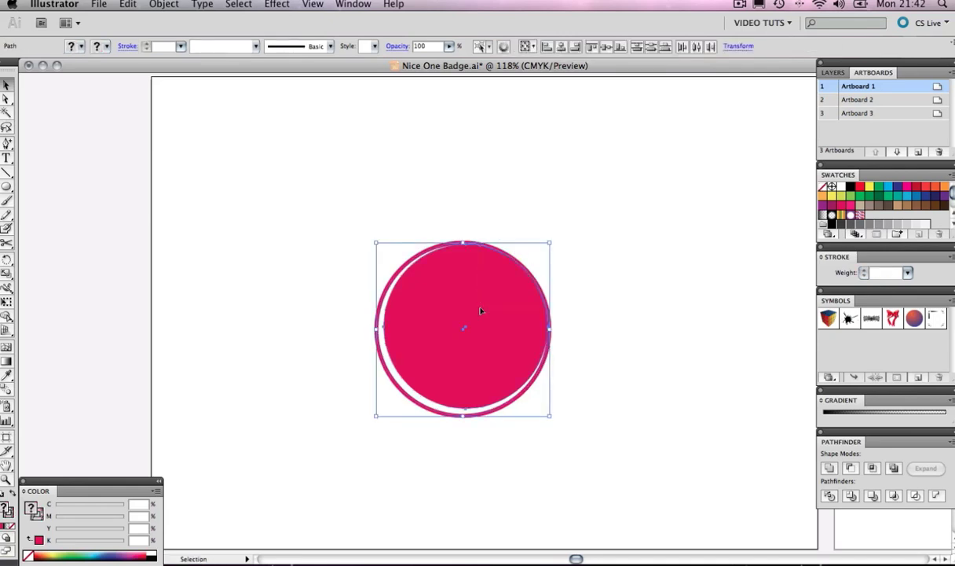
{"action": "left_click", "coordinate": [563, 46]}
{"action": "left_click", "coordinate": [576, 46]}
{"action": "left_click", "coordinate": [638, 150]}
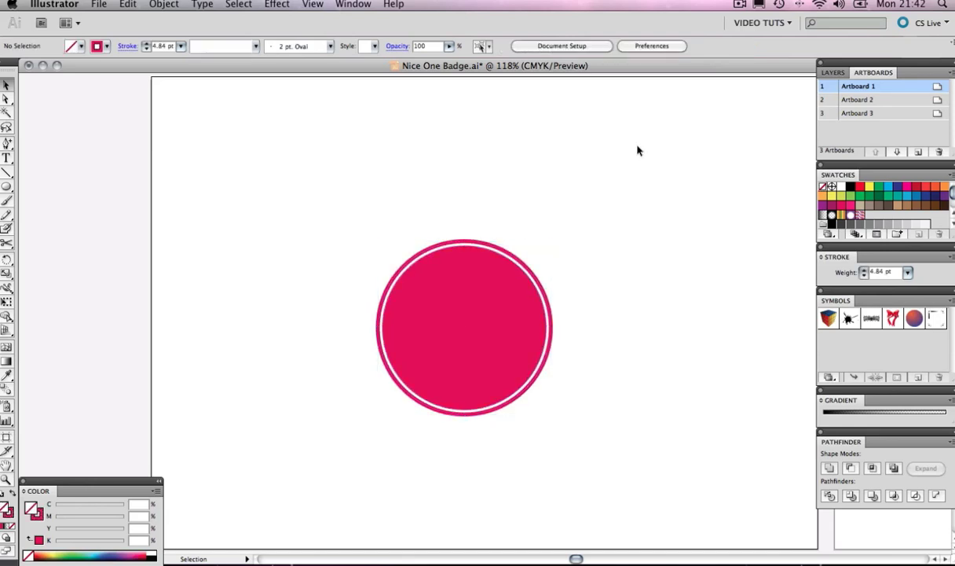
{"action": "left_click_drag", "start_coordinate": [603, 239], "coordinate": [475, 340]}
{"action": "key", "text": "shift+Up"}
{"action": "key", "text": "shift+Up"}
{"action": "left_click", "coordinate": [617, 261]}
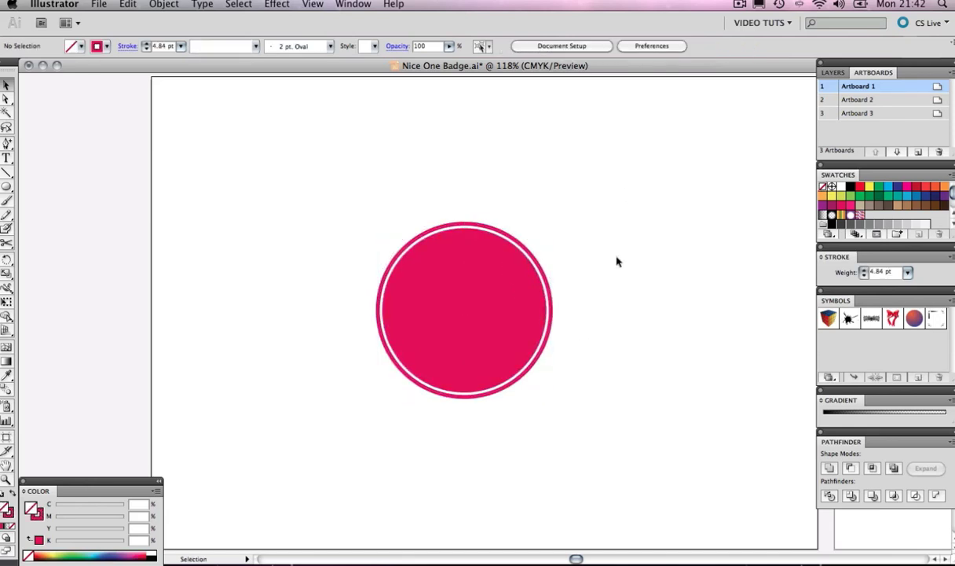
Check the finished badge on Artboard 2, then draw a larger circle centred on the inner circles
{"action": "double_click", "coordinate": [848, 99]}
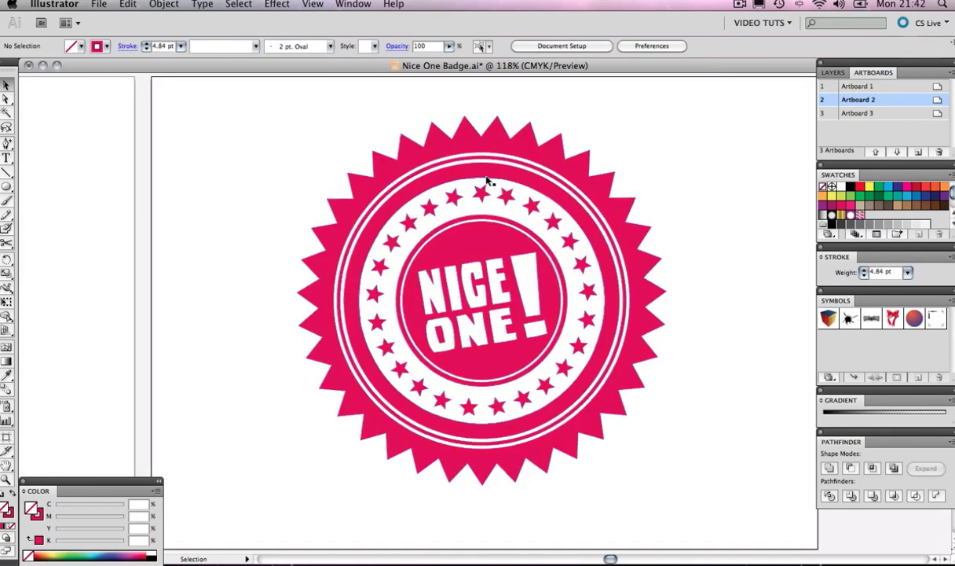
{"action": "double_click", "coordinate": [855, 91]}
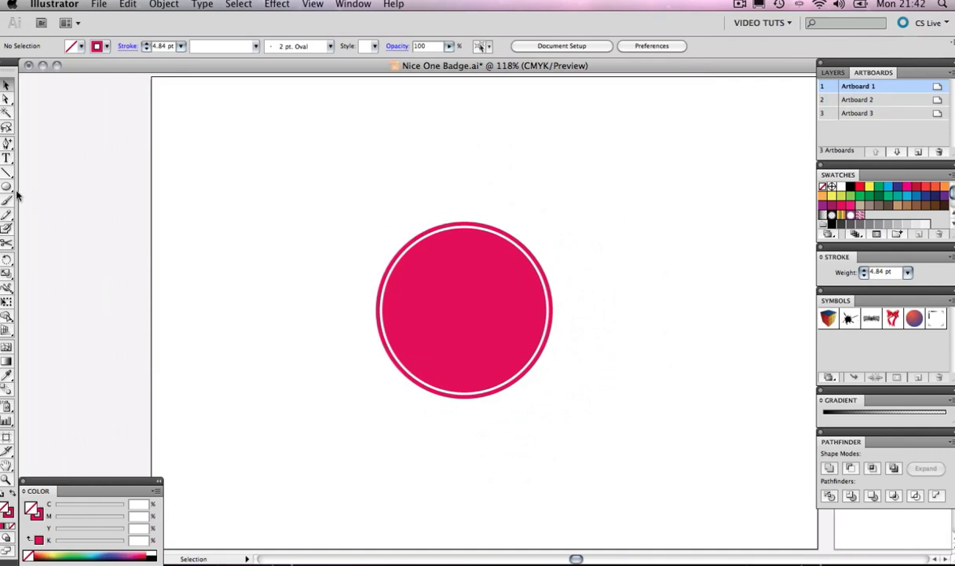
{"action": "left_click", "coordinate": [6, 186]}
{"action": "mouse_move", "coordinate": [336, 196]}
{"action": "left_mouse_down"}
{"action": "mouse_move", "coordinate": [540, 373]}
{"action": "mouse_move", "coordinate": [621, 505]}
{"action": "mouse_move", "coordinate": [594, 415]}
{"action": "left_mouse_up"}
{"action": "key", "text": "v"}
{"action": "left_click", "coordinate": [471, 323], "text": "shift"}
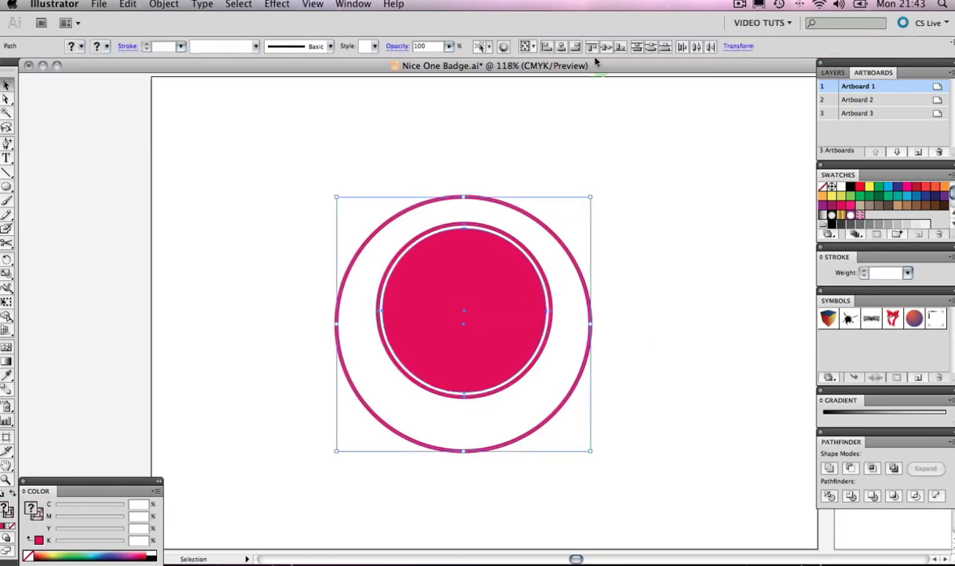
{"action": "left_click", "coordinate": [609, 47]}
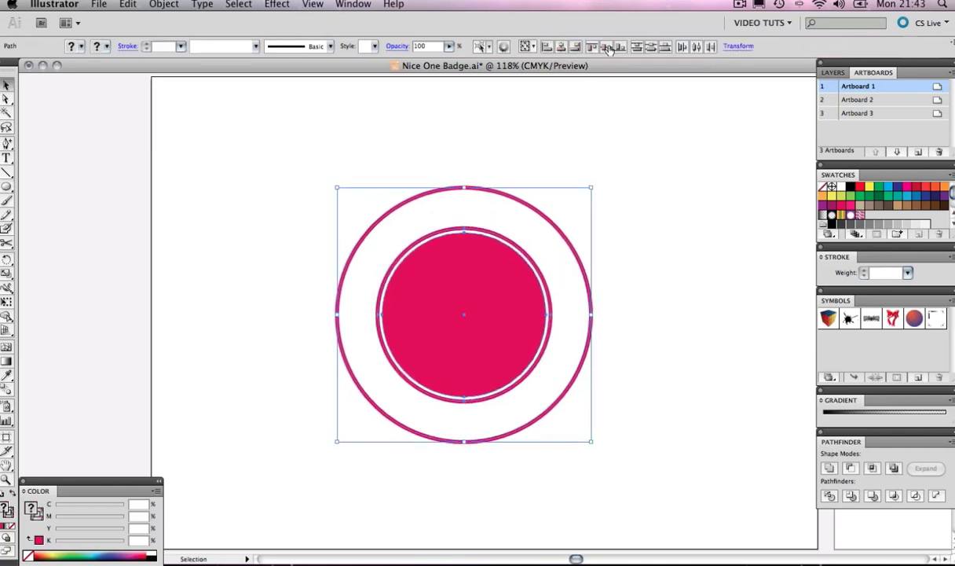
Raise the large outer circle's stroke weight to 15 pt
{"action": "left_click", "coordinate": [661, 173]}
{"action": "left_click_drag", "start_coordinate": [637, 200], "coordinate": [572, 240]}
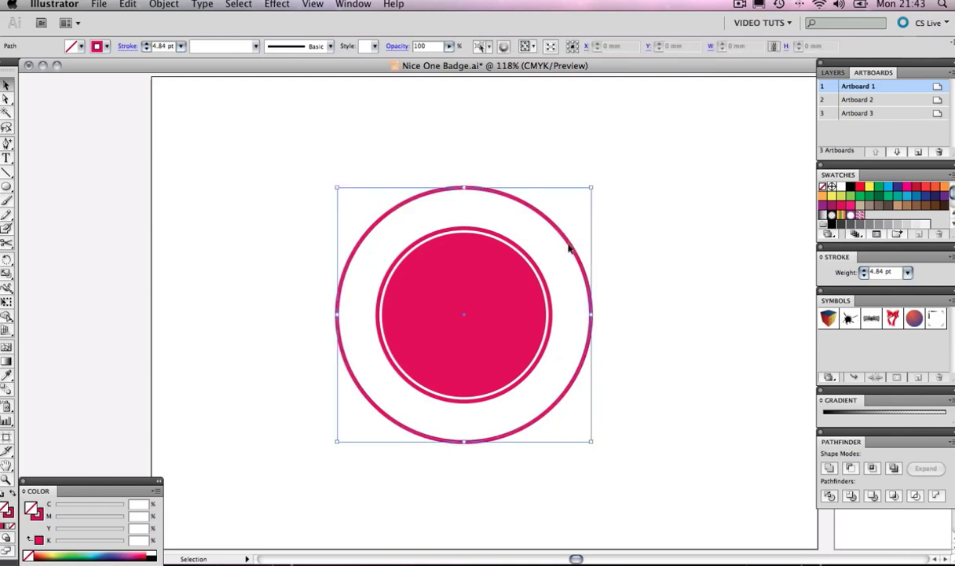
{"action": "left_click", "coordinate": [864, 272]}
{"action": "left_click", "coordinate": [864, 272]}
{"action": "left_click", "coordinate": [864, 271]}
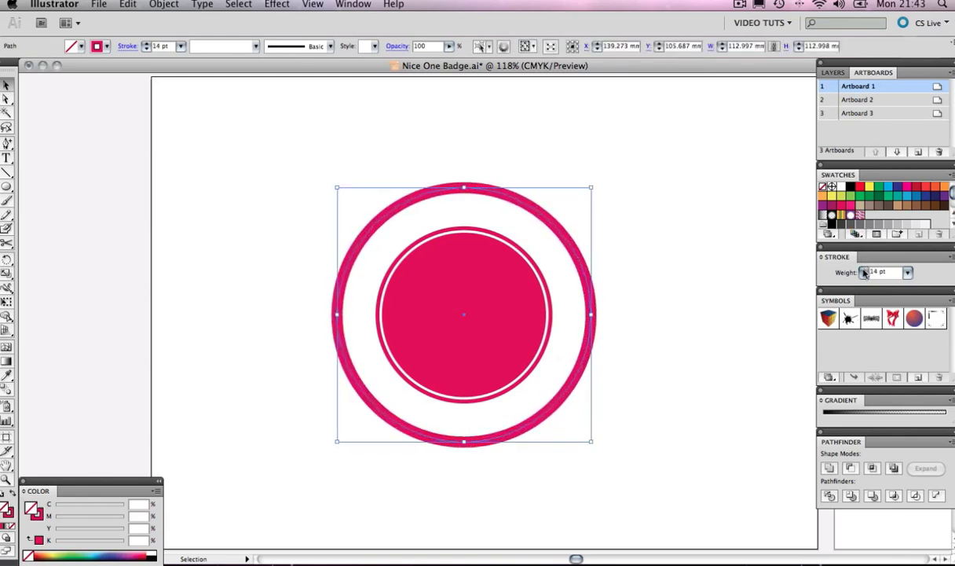
{"action": "left_click", "coordinate": [865, 272]}
Re-centre all the circles horizontally and vertically
{"action": "left_click", "coordinate": [621, 235]}
{"action": "left_click_drag", "start_coordinate": [636, 224], "coordinate": [471, 286]}
{"action": "left_click", "coordinate": [601, 46]}
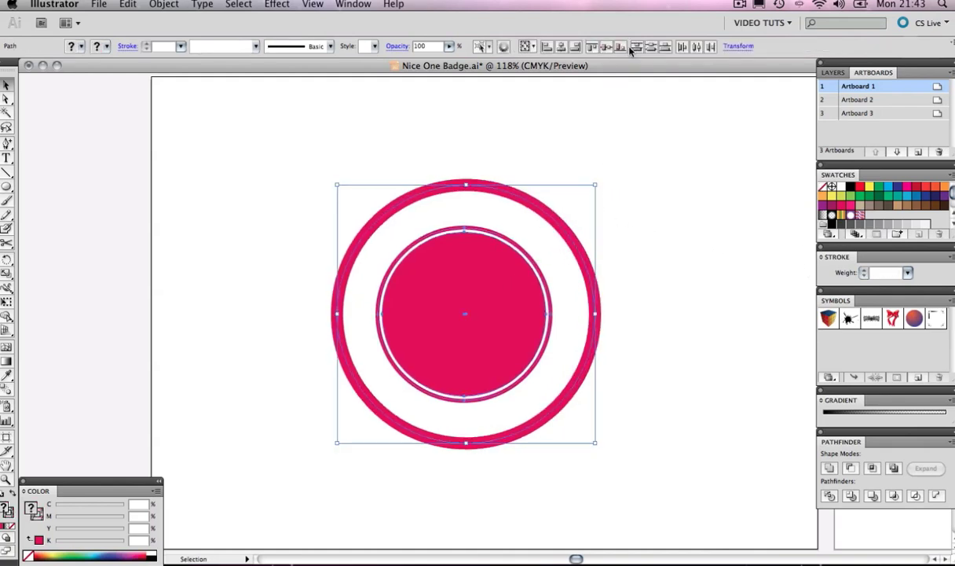
{"action": "left_click", "coordinate": [550, 46]}
{"action": "left_click", "coordinate": [619, 173]}
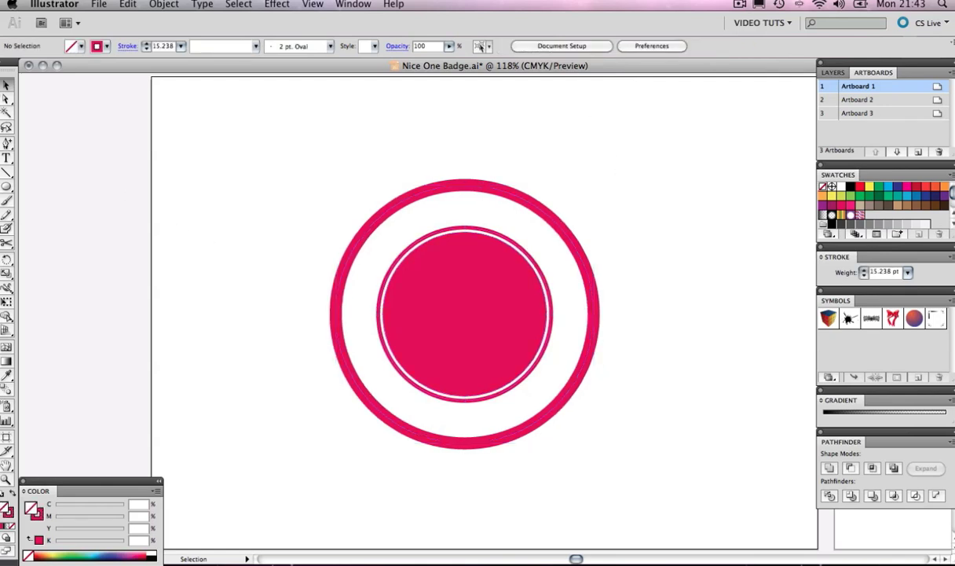
Draw a new circle around the thick ring with a 4 pt stroke
{"action": "left_click", "coordinate": [7, 184]}
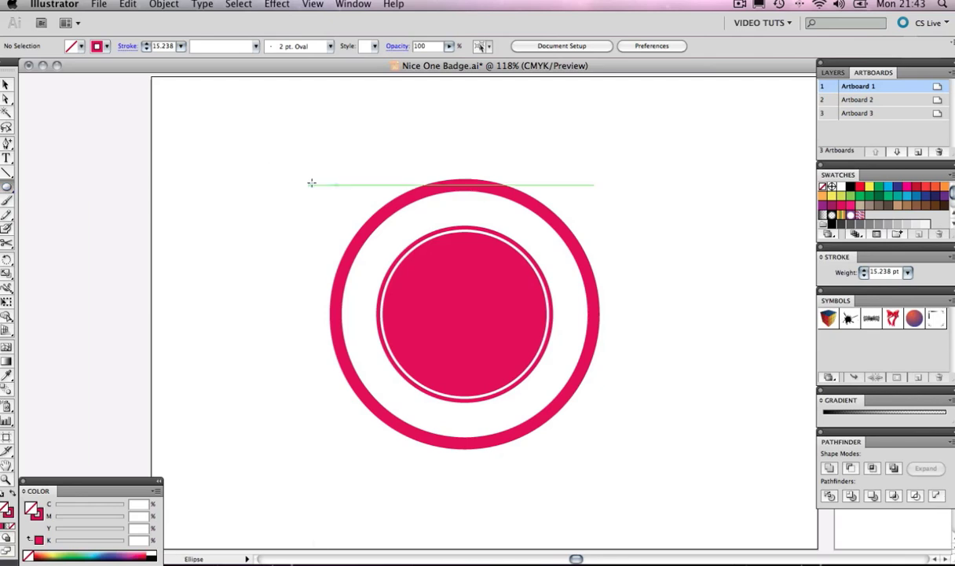
{"action": "left_click_drag", "start_coordinate": [320, 175], "coordinate": [618, 437]}
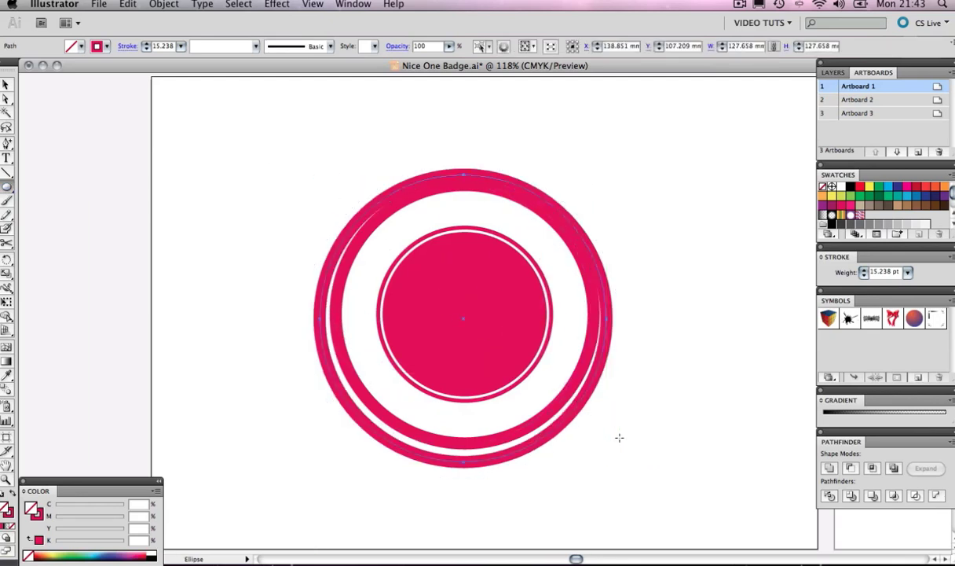
{"action": "left_click", "coordinate": [862, 274]}
{"action": "left_click", "coordinate": [863, 274]}
{"action": "left_click", "coordinate": [862, 274]}
{"action": "left_click", "coordinate": [863, 275]}
{"action": "left_click", "coordinate": [863, 275]}
Scale the new ring to hug the thick ring and centre all the rings
{"action": "key", "text": "v"}
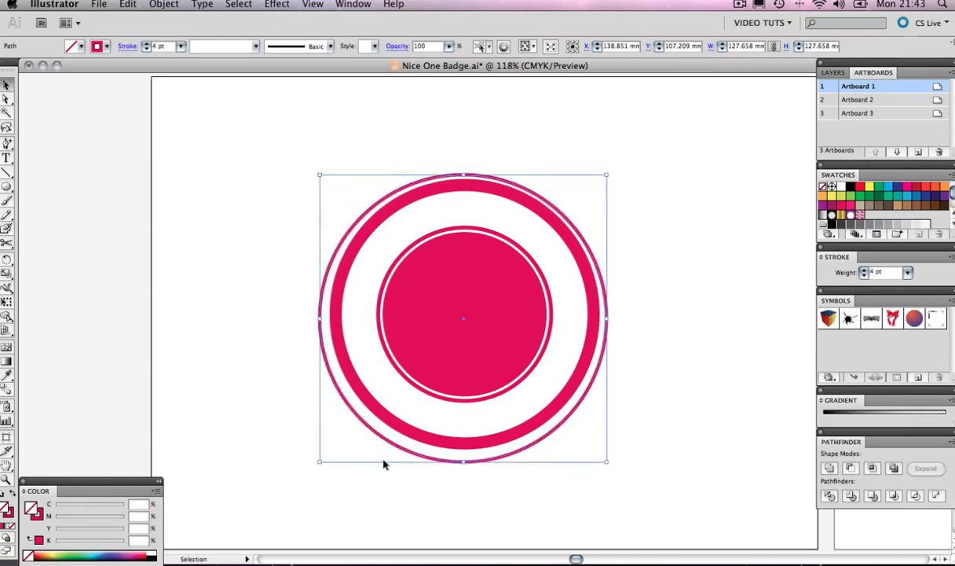
{"action": "left_click_drag", "start_coordinate": [319, 461], "coordinate": [329, 448]}
{"action": "left_click", "coordinate": [360, 131]}
{"action": "left_click_drag", "start_coordinate": [357, 130], "coordinate": [448, 267]}
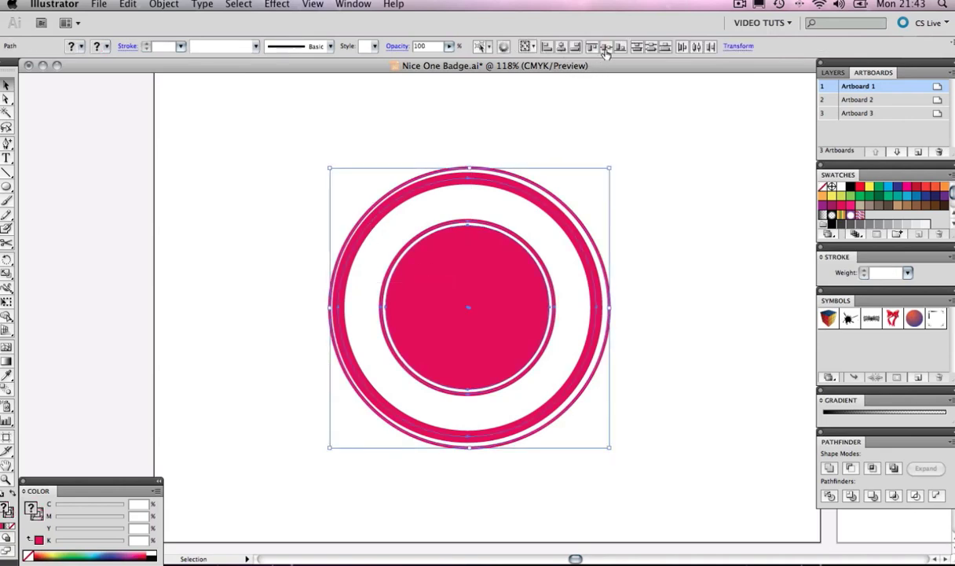
{"action": "left_click", "coordinate": [562, 48]}
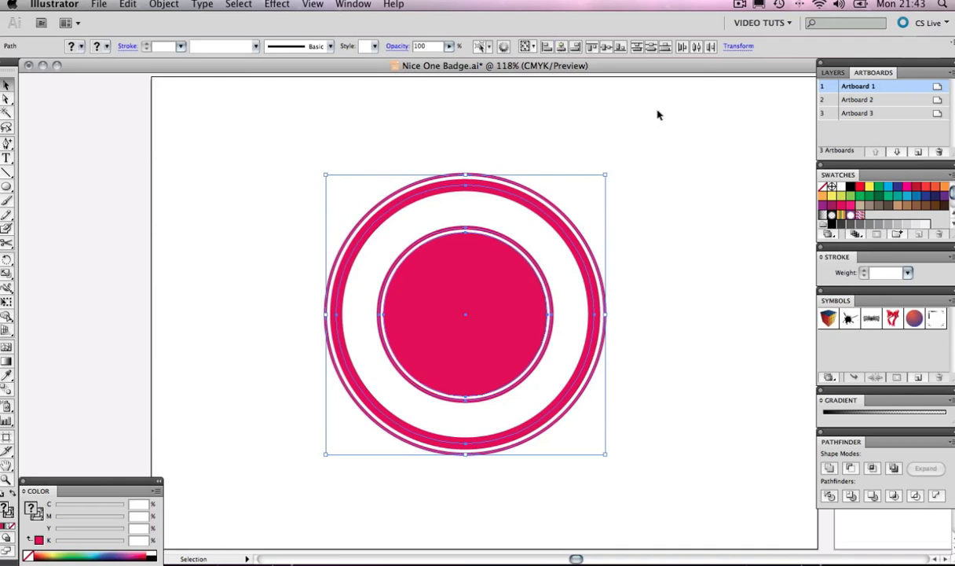
{"action": "left_click", "coordinate": [671, 183]}
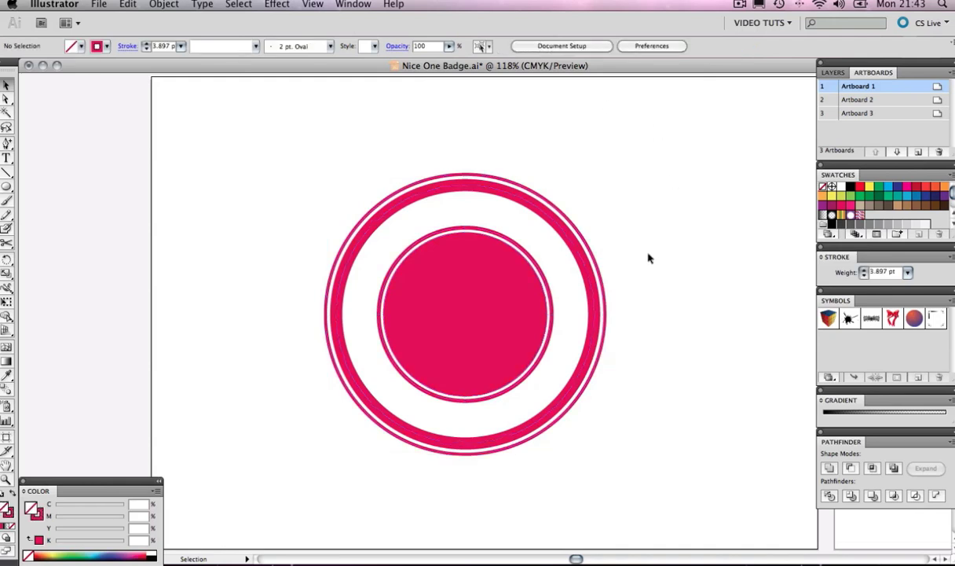
Compare with the finished badge on Artboard 2, return to Artboard 1 and pick the Star tool
{"action": "double_click", "coordinate": [861, 98]}
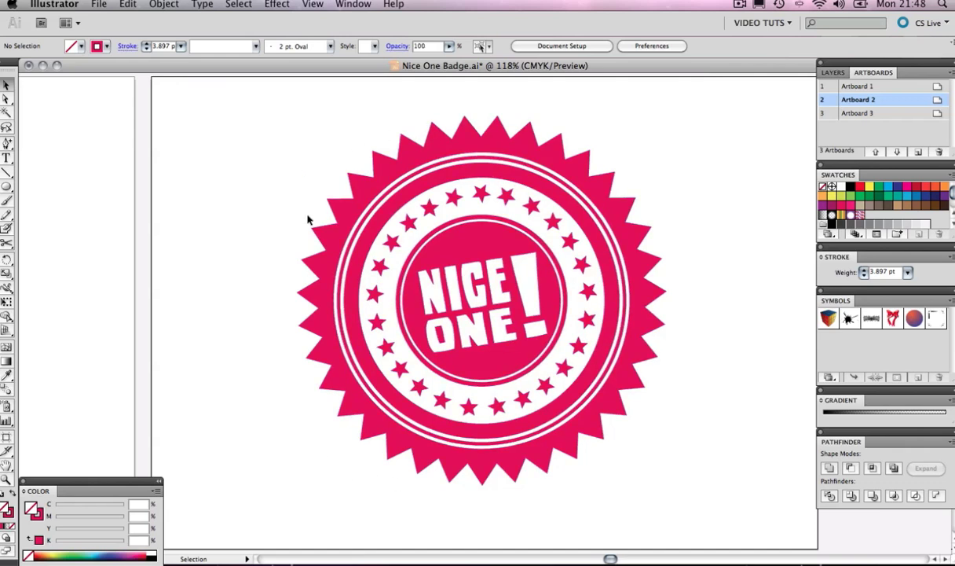
{"action": "double_click", "coordinate": [856, 88]}
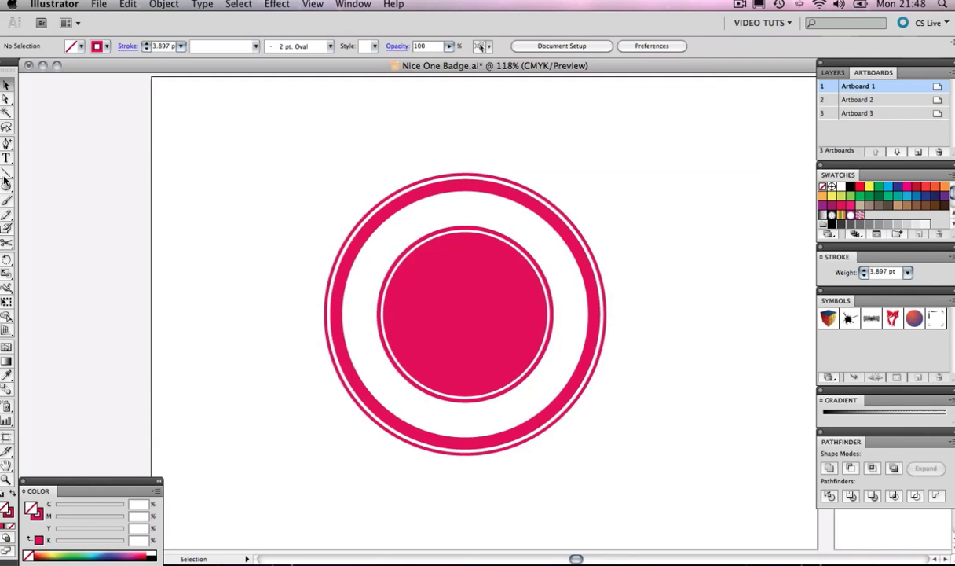
{"action": "left_click_drag", "start_coordinate": [6, 182], "coordinate": [79, 248]}
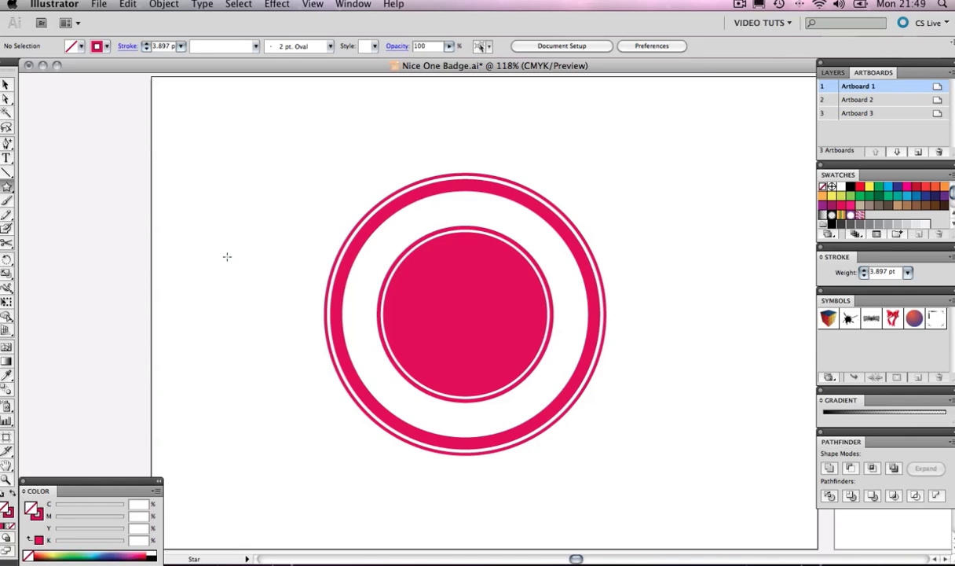
Drag out a roughly 32-point star with short zigzag points, about 127.7 mm wide
{"action": "left_click_drag", "start_coordinate": [227, 256], "coordinate": [228, 317]}
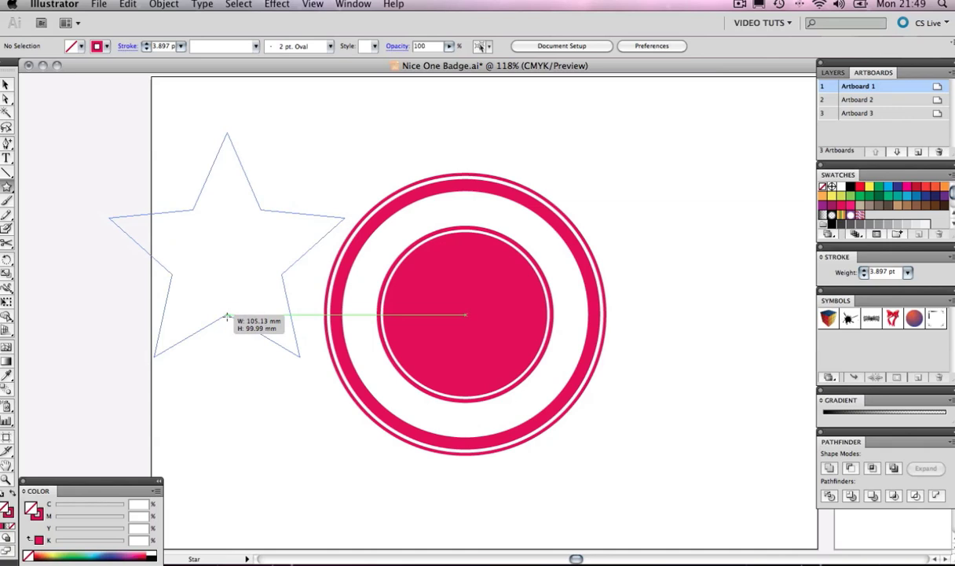
{"action": "mouse_move", "coordinate": [227, 317]}
{"action": "left_mouse_down"}
{"action": "mouse_move", "coordinate": [231, 335]}
{"action": "mouse_move", "coordinate": [228, 324]}
{"action": "left_mouse_up"}
{"action": "key", "text": "Up"}
{"action": "key", "text": "Up"}
{"action": "key", "text": "Up"}
{"action": "key", "text": "Up"}
{"action": "key", "text": "Up"}
{"action": "key", "text": "Up"}
{"action": "key", "text": "Down"}
{"action": "key", "text": "Down"}
{"action": "key", "text": "Up"}
{"action": "key", "text": "Up"}
{"action": "key", "text": "Up"}
{"action": "key", "text": "Up"}
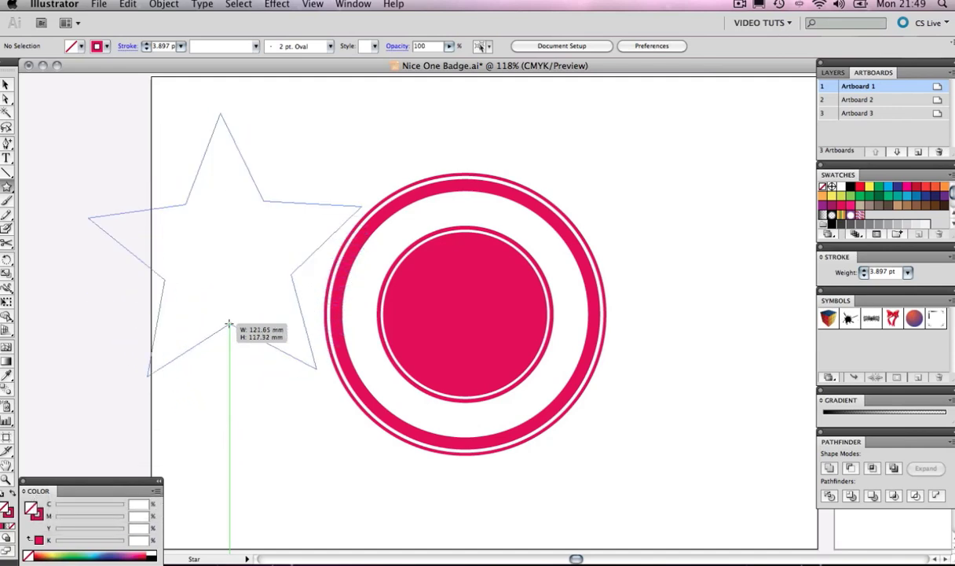
{"action": "key", "text": "Up"}
{"action": "key", "text": "Up"}
{"action": "key", "text": "Up"}
{"action": "key", "text": "Up"}
{"action": "key", "text": "Up"}
{"action": "key", "text": "Up"}
{"action": "key", "text": "Up"}
{"action": "key", "text": "Up"}
{"action": "key", "text": "Up"}
{"action": "key", "text": "Up"}
{"action": "key", "text": "Up"}
{"action": "key", "text": "Up"}
{"action": "key", "text": "Up"}
{"action": "key", "text": "Up"}
{"action": "key", "text": "Up"}
{"action": "key", "text": "Up"}
{"action": "key", "text": "Up"}
{"action": "key", "text": "Up"}
{"action": "key", "text": "Up"}
{"action": "mouse_move", "coordinate": [228, 324]}
{"action": "left_mouse_down"}
{"action": "mouse_move", "coordinate": [232, 345]}
{"action": "mouse_move", "coordinate": [228, 313]}
{"action": "mouse_move", "coordinate": [240, 325]}
{"action": "mouse_move", "coordinate": [230, 333]}
{"action": "mouse_move", "coordinate": [233, 324]}
{"action": "left_mouse_up"}
{"action": "key", "text": "Up"}
{"action": "key", "text": "Up"}
{"action": "key", "text": "Up"}
{"action": "key", "text": "Up"}
{"action": "key", "text": "Up"}
{"action": "key", "text": "Up"}
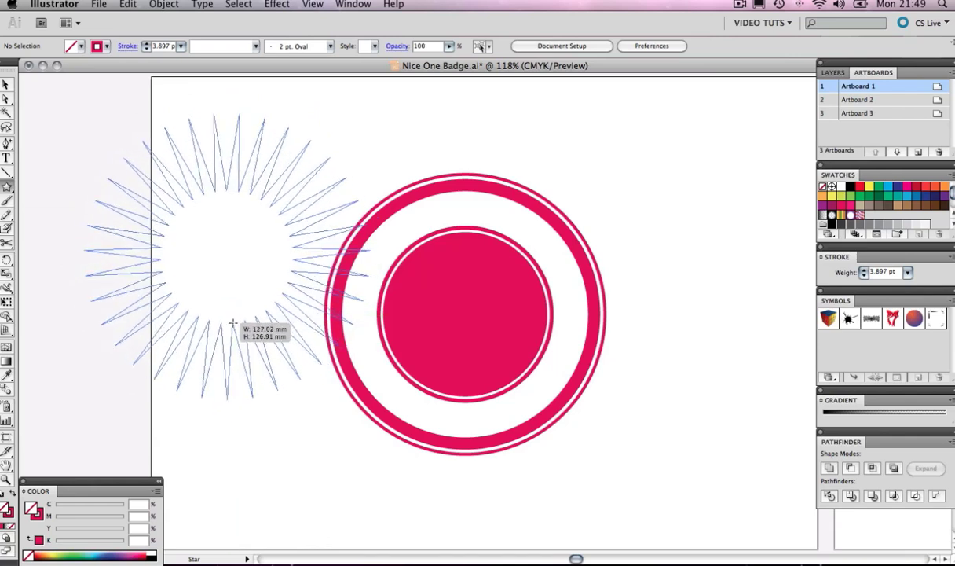
{"action": "left_click_drag", "start_coordinate": [232, 324], "coordinate": [233, 324]}
{"action": "left_click_drag", "start_coordinate": [232, 323], "coordinate": [240, 380]}
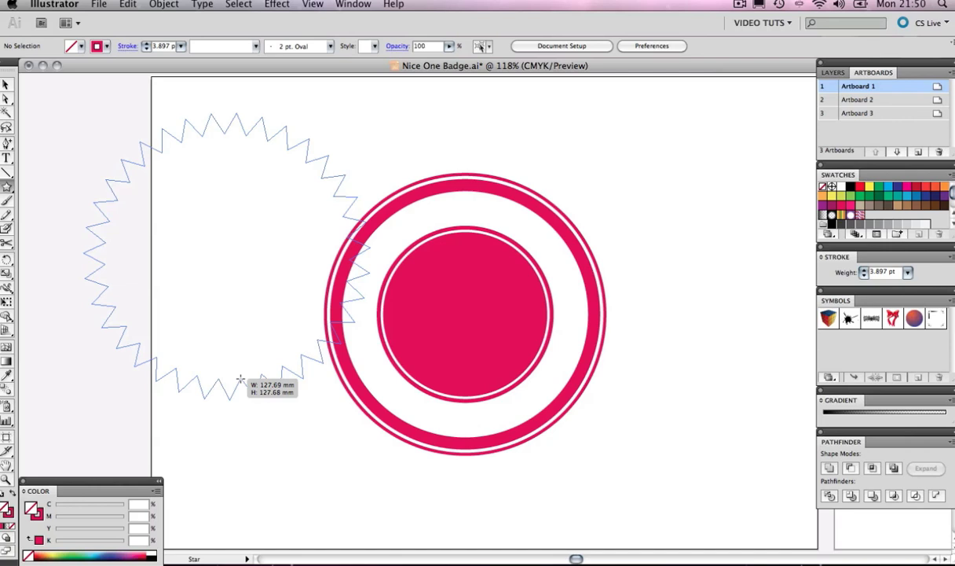
{"action": "left_click_drag", "start_coordinate": [240, 380], "coordinate": [240, 379]}
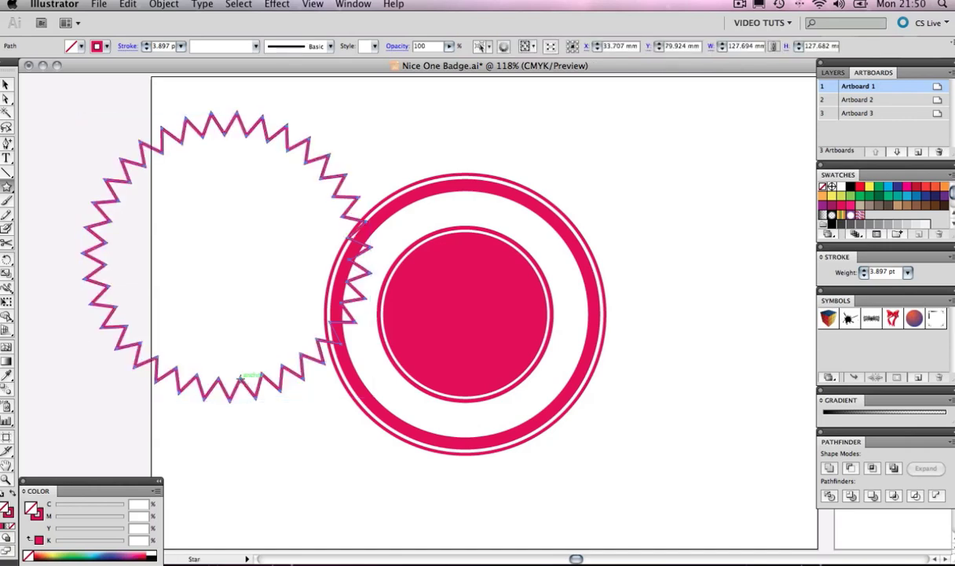
Move the star over the rings, enlarge it to about 159 mm and make it solid pink
{"action": "left_click", "coordinate": [6, 84]}
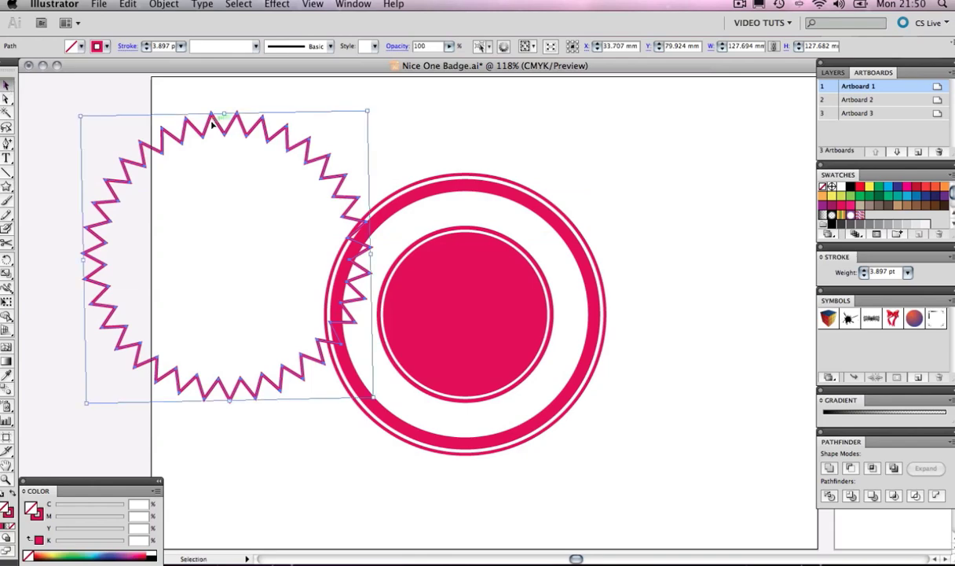
{"action": "left_click_drag", "start_coordinate": [200, 134], "coordinate": [355, 134]}
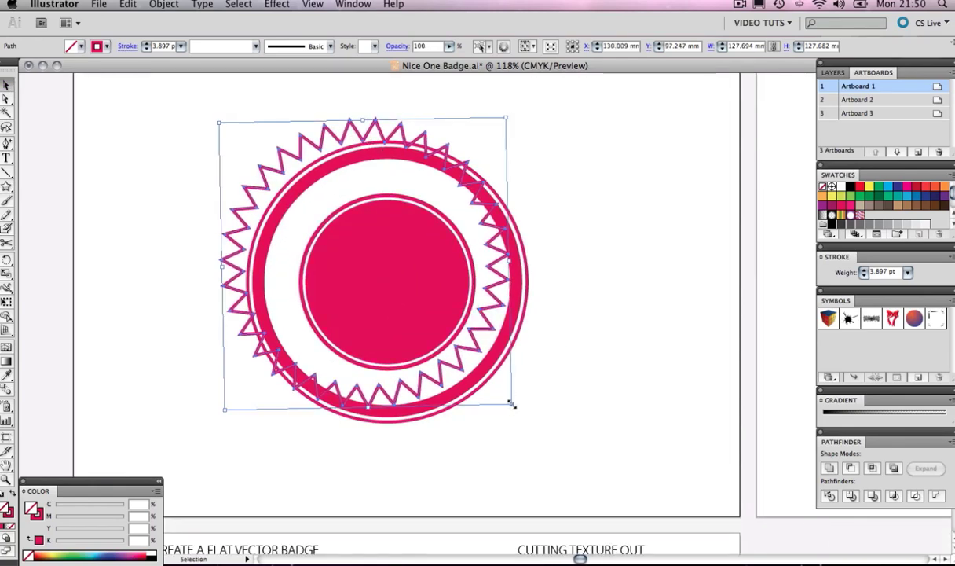
{"action": "mouse_move", "coordinate": [512, 400]}
{"action": "left_mouse_down"}
{"action": "mouse_move", "coordinate": [582, 448]}
{"action": "mouse_move", "coordinate": [564, 453]}
{"action": "mouse_move", "coordinate": [584, 472]}
{"action": "left_mouse_up"}
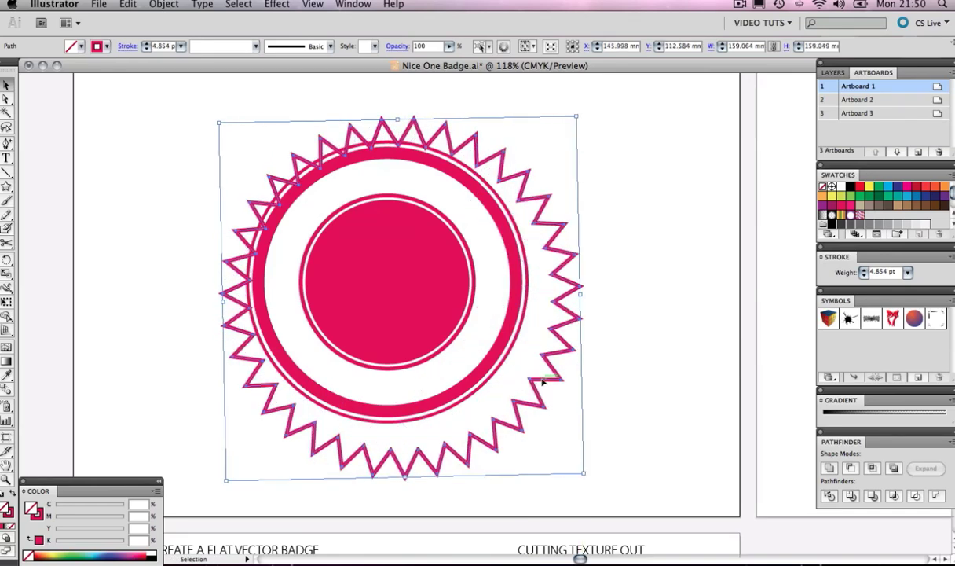
{"action": "left_click_drag", "start_coordinate": [542, 382], "coordinate": [531, 358]}
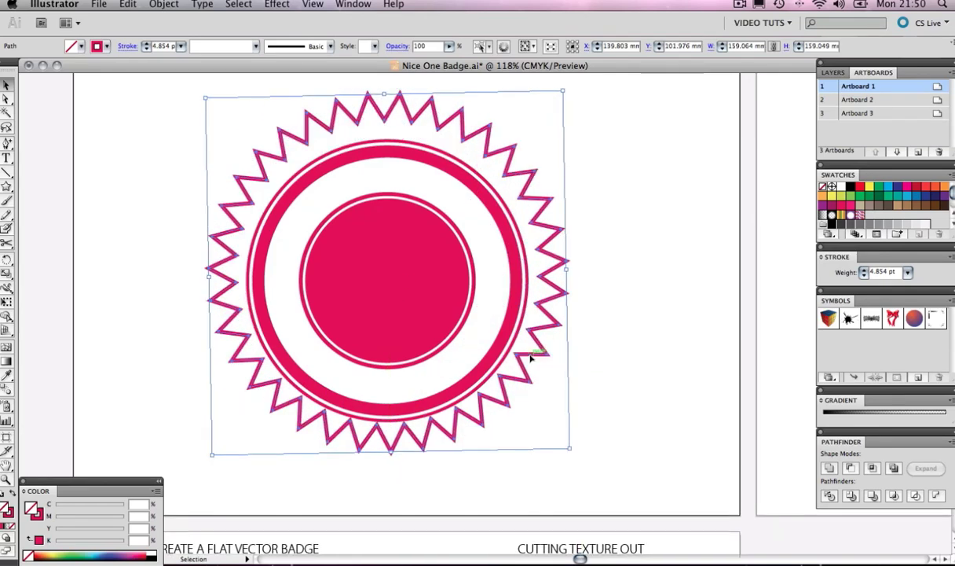
{"action": "left_click", "coordinate": [11, 493]}
Cut the star and paste it onto an empty area of canvas
{"action": "left_click", "coordinate": [107, 271]}
{"action": "left_click", "coordinate": [295, 243]}
{"action": "key", "text": "super+x"}
{"action": "scroll", "coordinate": [373, 204], "scroll_direction": "up", "scroll_amount": 10}
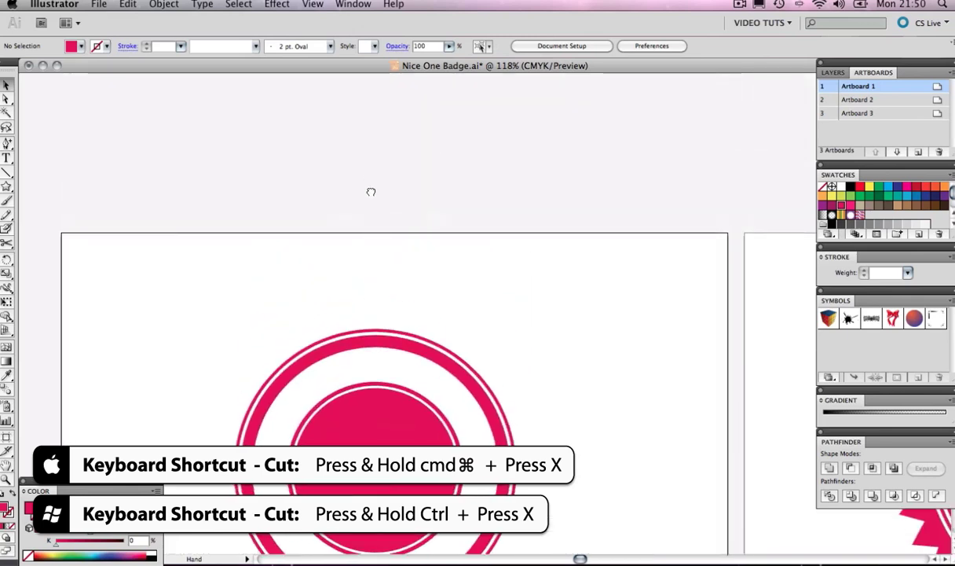
{"action": "left_click_drag", "start_coordinate": [362, 205], "coordinate": [405, 220]}
{"action": "key", "text": "super+v"}
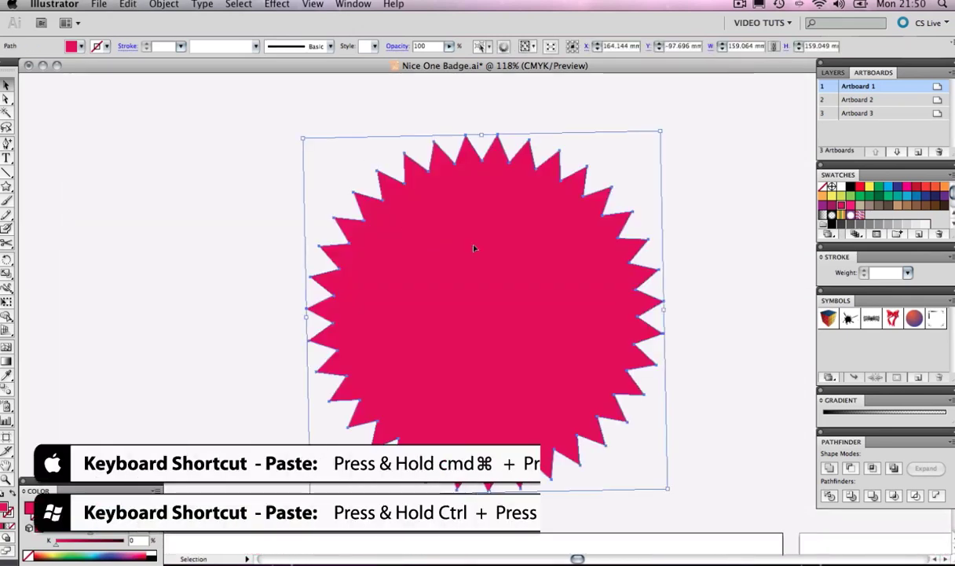
{"action": "left_click_drag", "start_coordinate": [474, 250], "coordinate": [363, 230]}
{"action": "left_click", "coordinate": [626, 215]}
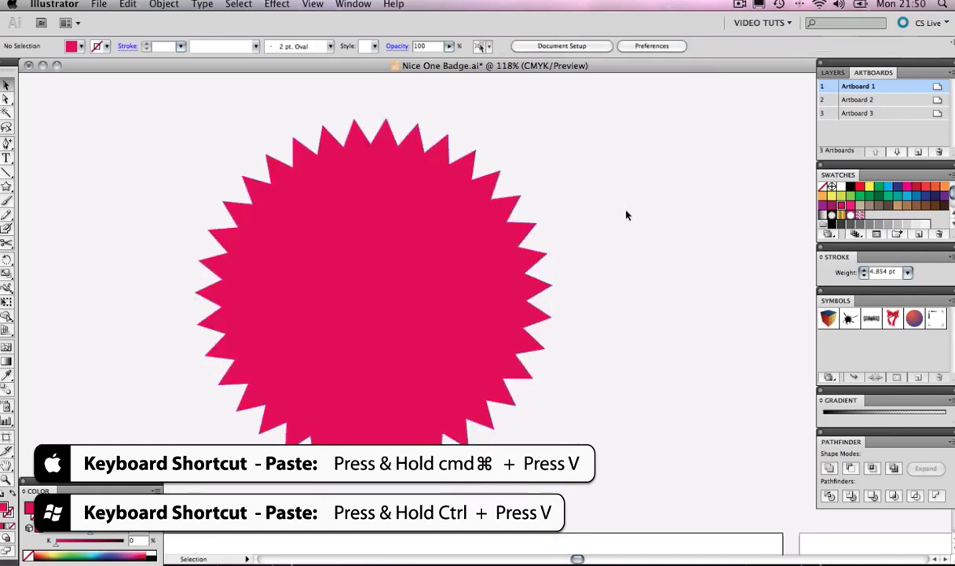
Draw a white-filled circle over the star and centre it horizontally and vertically
{"action": "left_click_drag", "start_coordinate": [7, 186], "coordinate": [64, 215]}
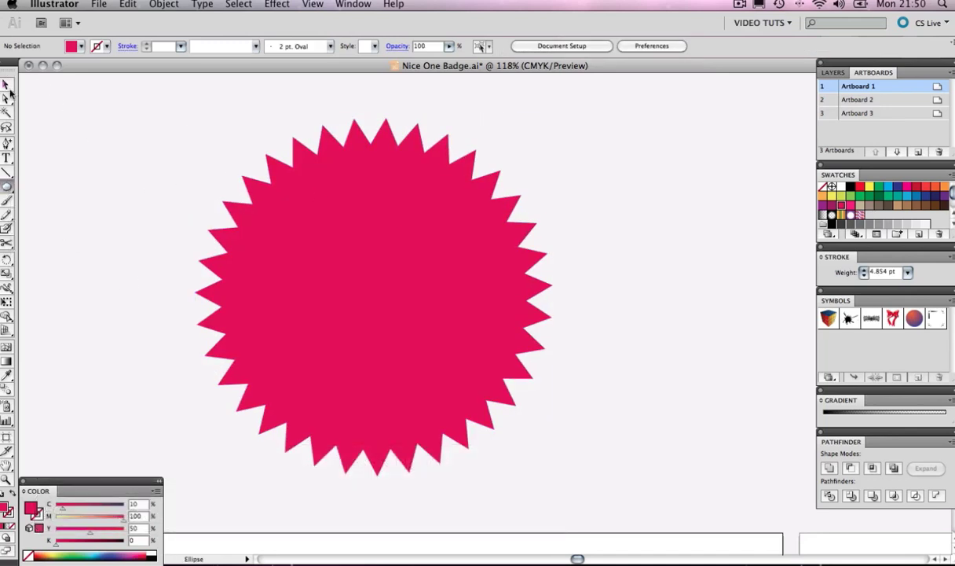
{"action": "left_click_drag", "start_coordinate": [215, 127], "coordinate": [476, 398]}
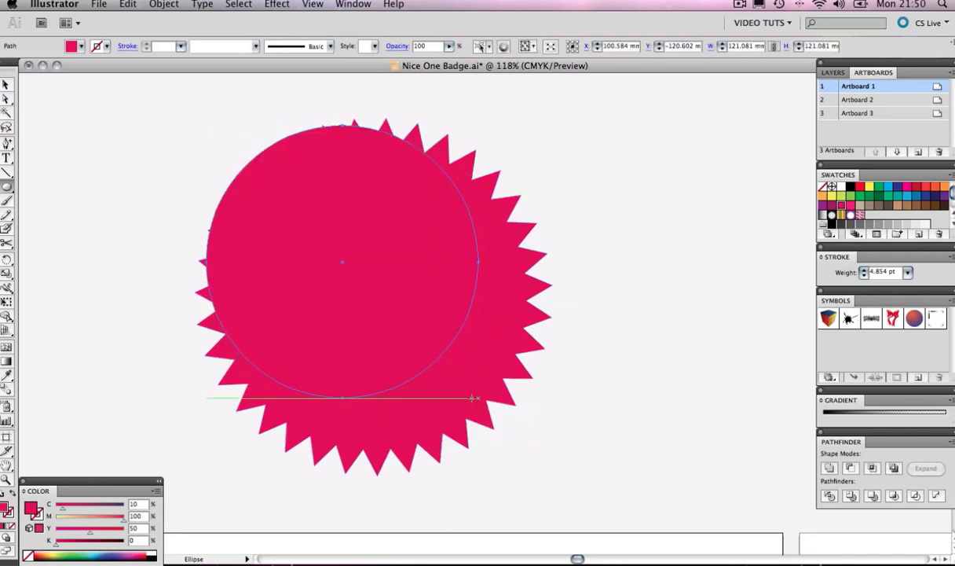
{"action": "left_click", "coordinate": [155, 552]}
{"action": "left_click", "coordinate": [6, 84]}
{"action": "left_click", "coordinate": [228, 154]}
{"action": "left_click_drag", "start_coordinate": [204, 132], "coordinate": [397, 298]}
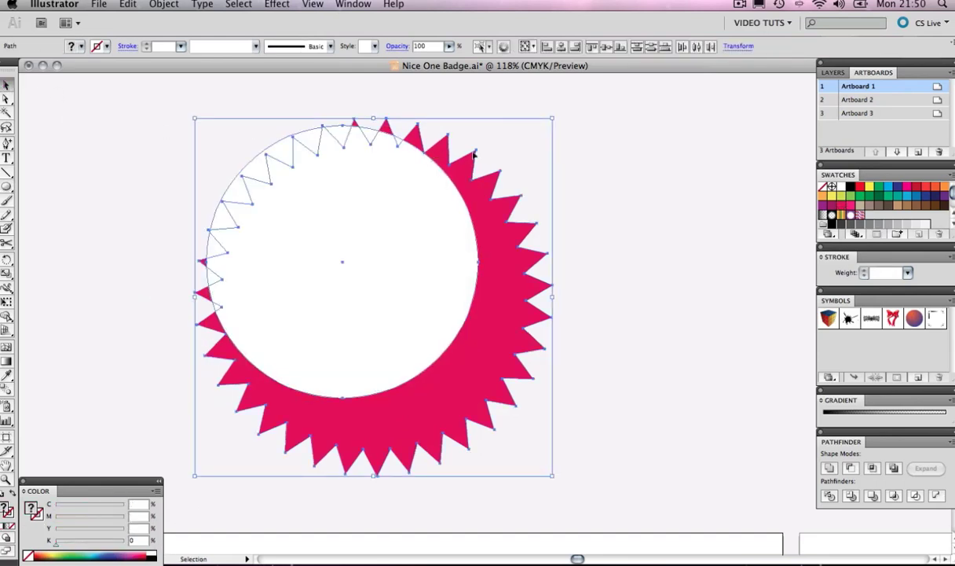
{"action": "left_click", "coordinate": [560, 47]}
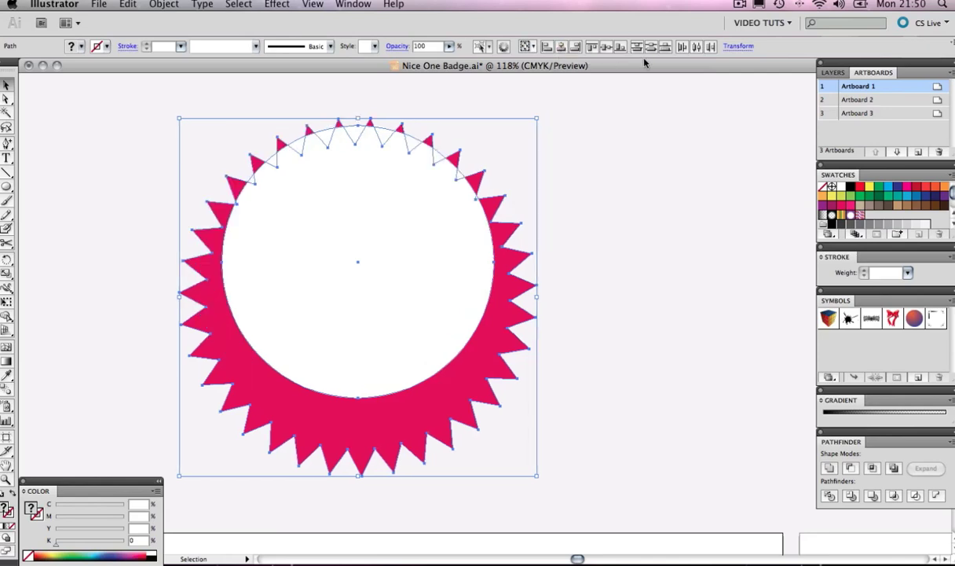
{"action": "left_click", "coordinate": [607, 49]}
{"action": "left_click", "coordinate": [617, 166]}
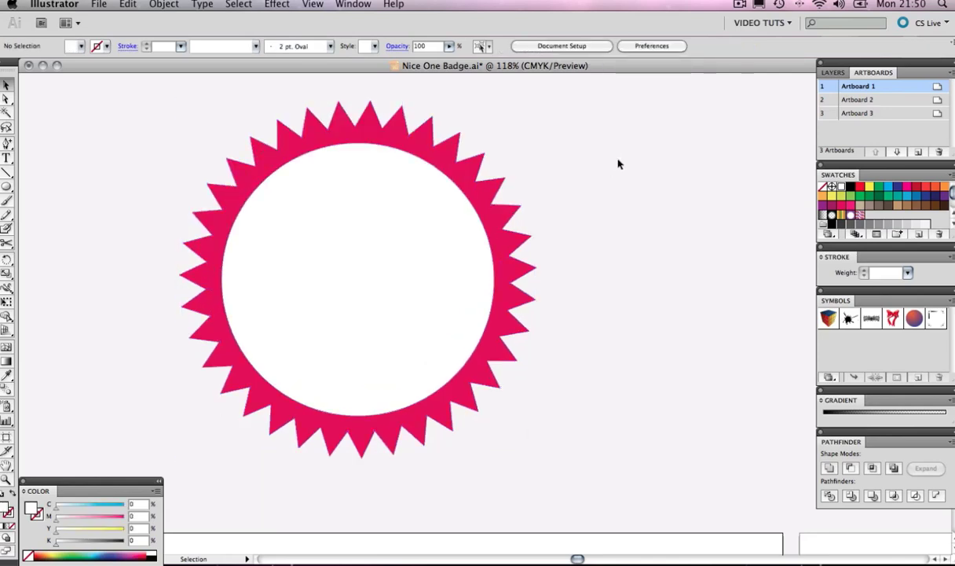
Shrink the white circle slightly and re-centre it on the star
{"action": "left_click", "coordinate": [422, 218]}
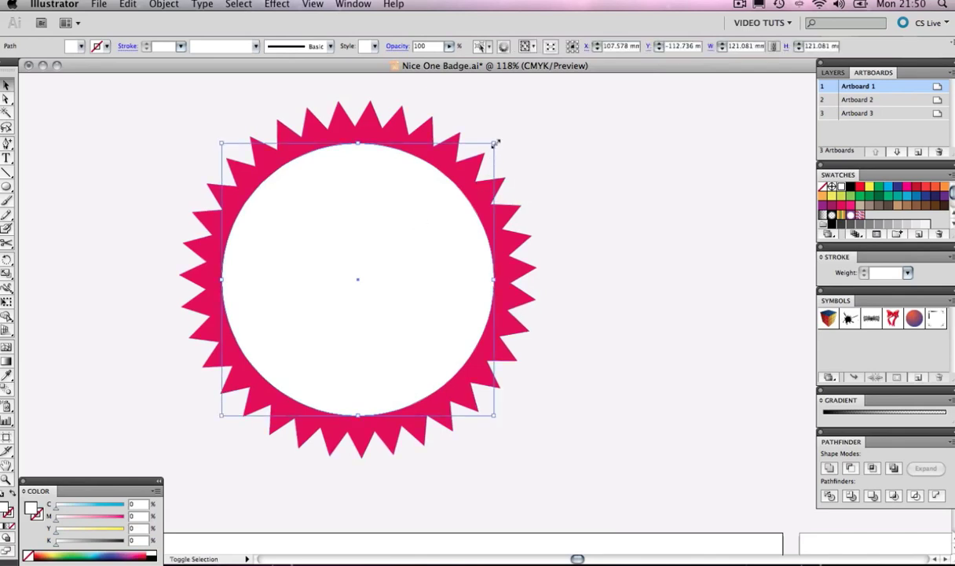
{"action": "left_click_drag", "start_coordinate": [493, 144], "coordinate": [495, 146]}
{"action": "left_click", "coordinate": [541, 145]}
{"action": "left_click", "coordinate": [475, 198]}
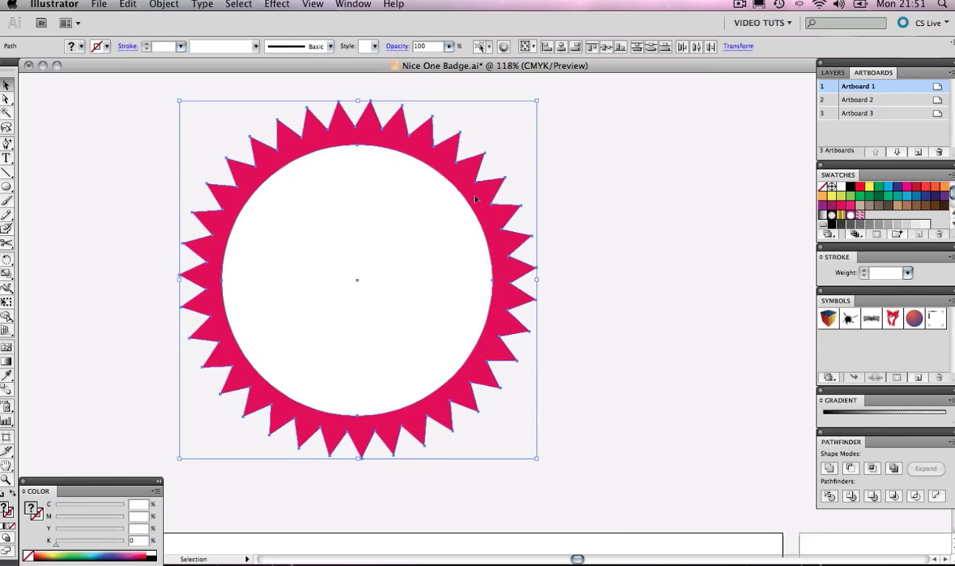
{"action": "left_click", "coordinate": [563, 47]}
{"action": "left_click", "coordinate": [589, 46]}
{"action": "left_click", "coordinate": [642, 158]}
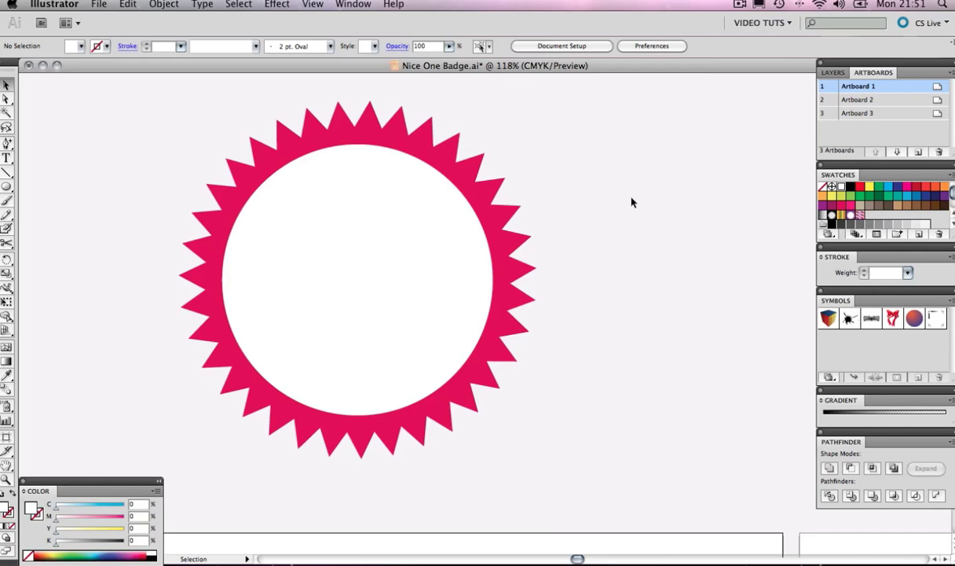
Select both the pink star and the white circle on Artboard 2
{"action": "left_click", "coordinate": [397, 279]}
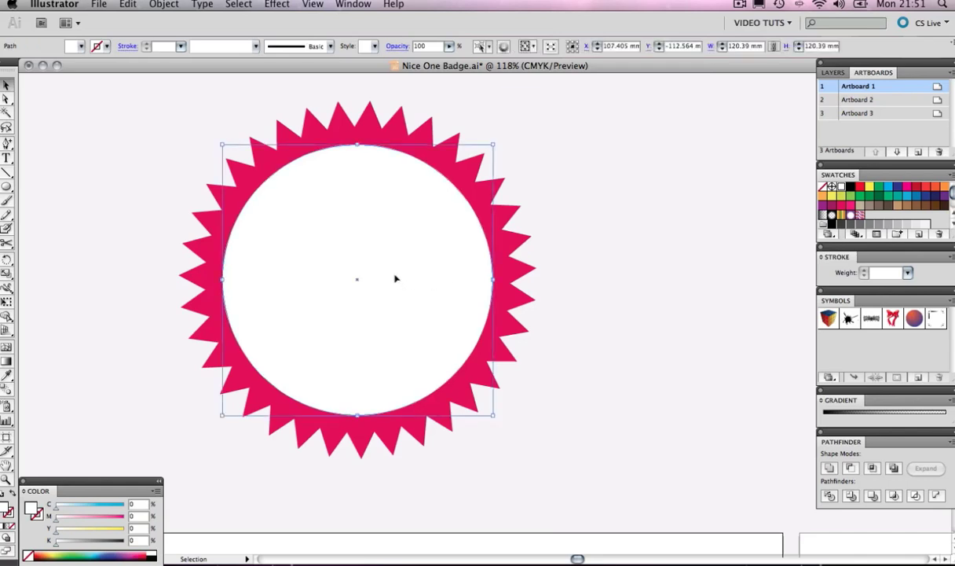
{"action": "left_click", "coordinate": [506, 254]}
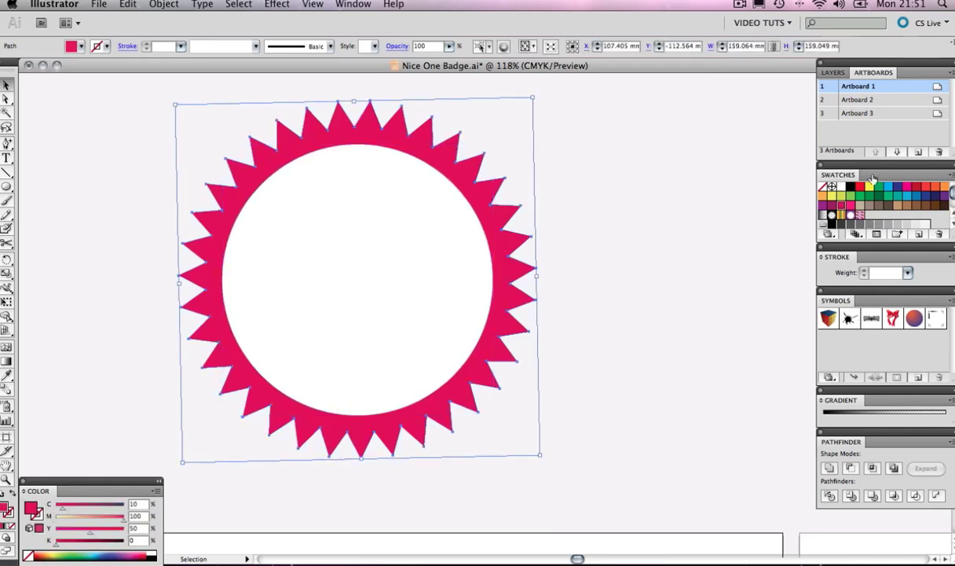
{"action": "double_click", "coordinate": [857, 100]}
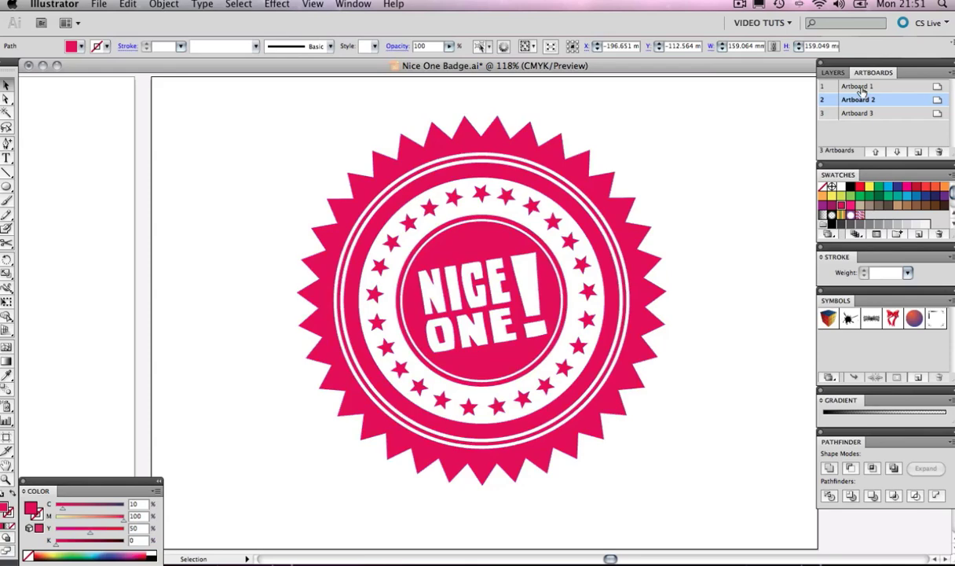
{"action": "scroll", "coordinate": [310, 203], "scroll_direction": "up", "scroll_amount": 8}
{"action": "scroll", "coordinate": [309, 203], "scroll_direction": "left", "scroll_amount": 10}
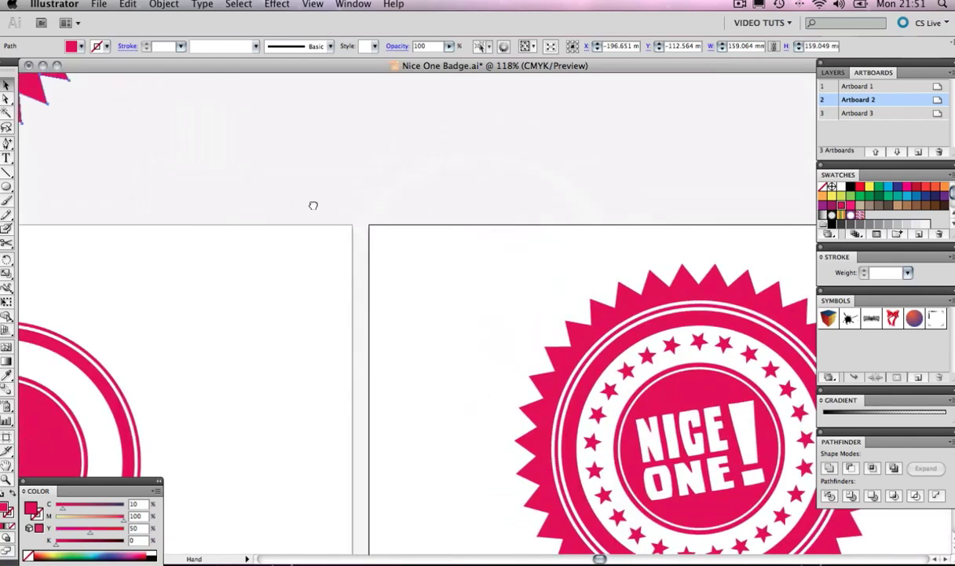
{"action": "scroll", "coordinate": [309, 226], "scroll_direction": "up", "scroll_amount": 8}
{"action": "scroll", "coordinate": [309, 226], "scroll_direction": "left", "scroll_amount": 8}
{"action": "left_click", "coordinate": [603, 257]}
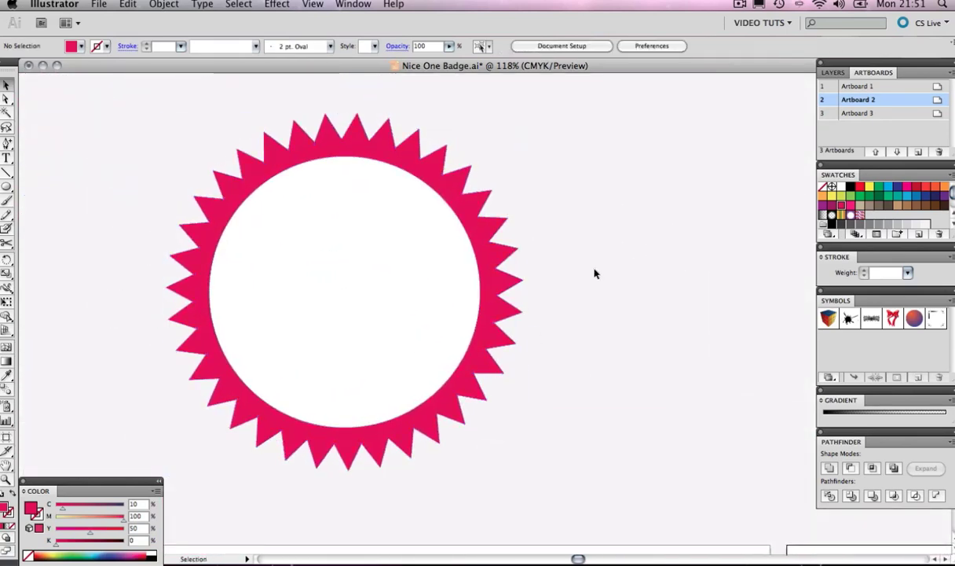
{"action": "left_click_drag", "start_coordinate": [610, 181], "coordinate": [458, 290]}
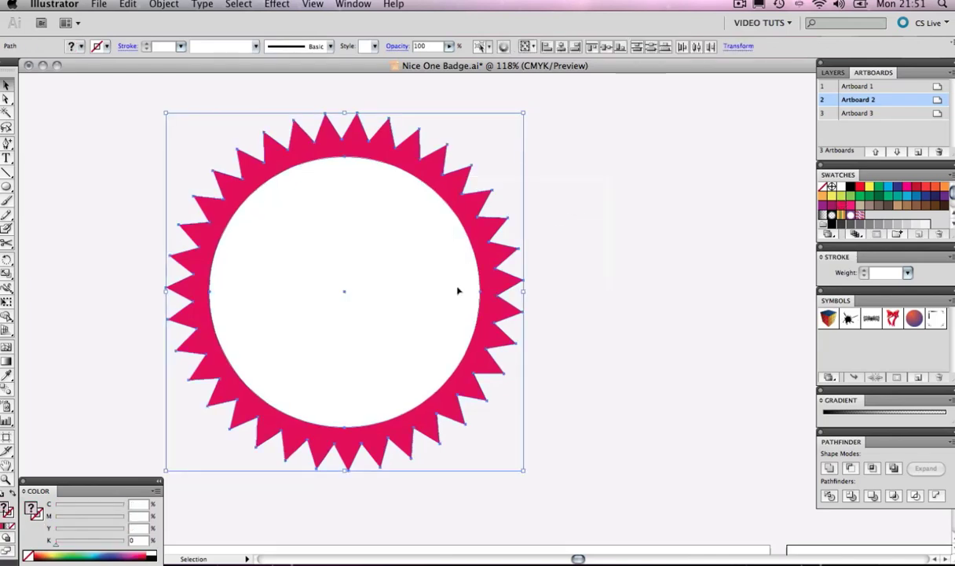
Exclude the circle from the star with Pathfinder and fill the resulting spiky ring pink
{"action": "left_click", "coordinate": [820, 432]}
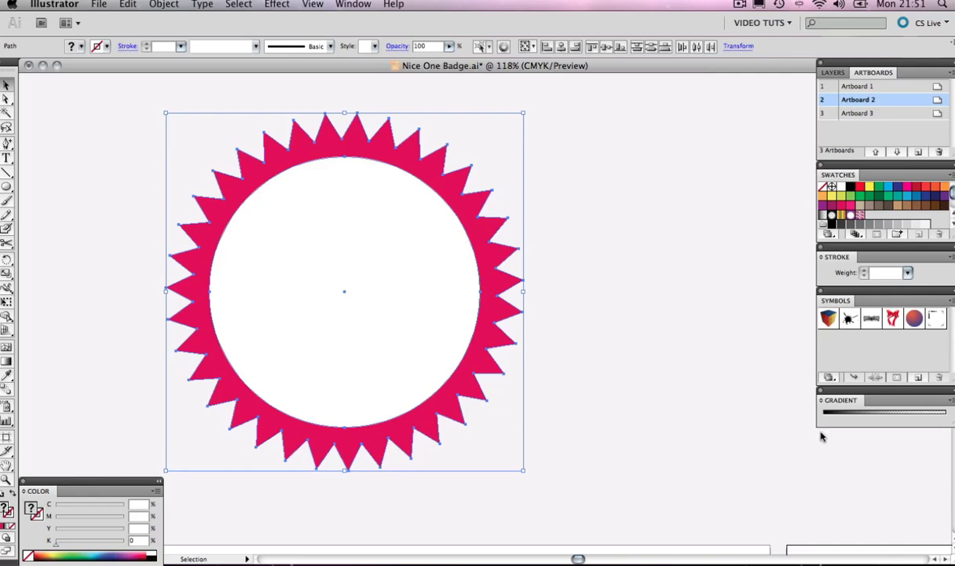
{"action": "left_click", "coordinate": [355, 6]}
{"action": "left_click", "coordinate": [395, 372]}
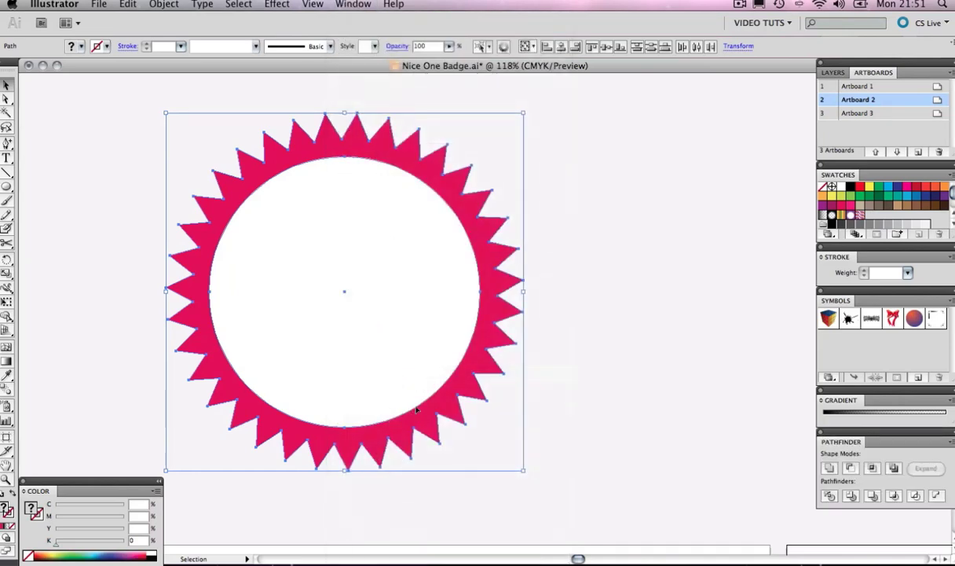
{"action": "left_click", "coordinate": [893, 468]}
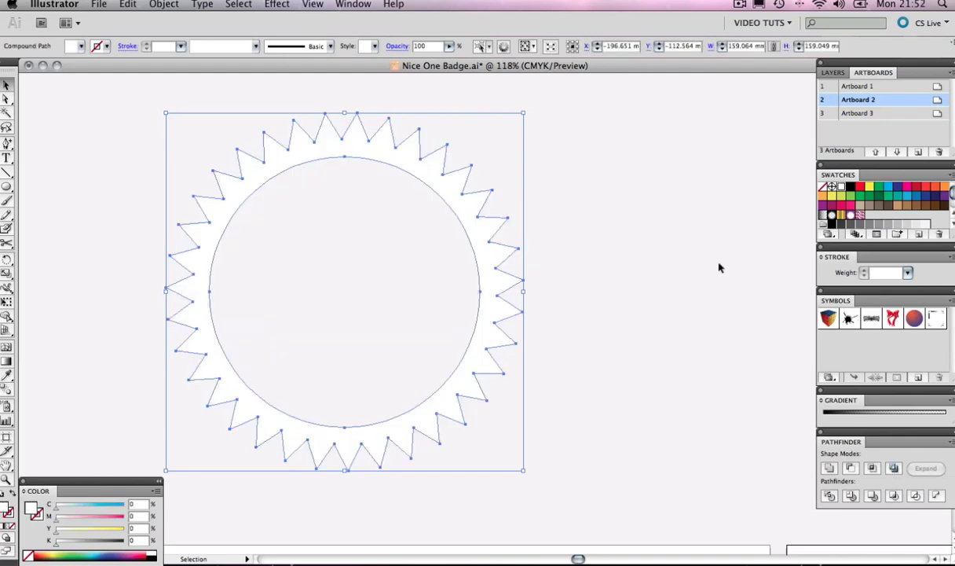
{"action": "left_click", "coordinate": [853, 205]}
{"action": "left_click", "coordinate": [588, 219]}
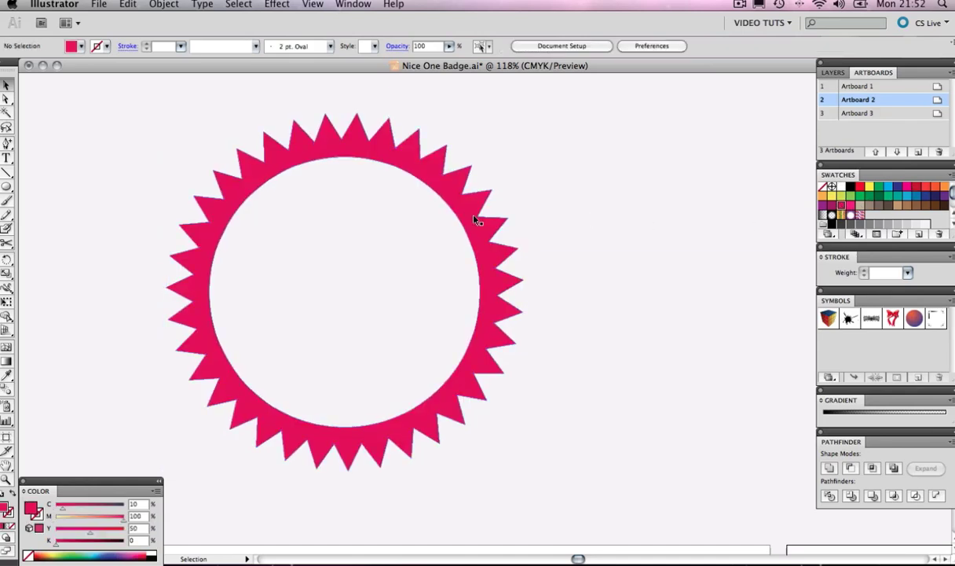
{"action": "mouse_move", "coordinate": [484, 239]}
{"action": "left_mouse_down"}
{"action": "mouse_move", "coordinate": [542, 240]}
{"action": "mouse_move", "coordinate": [483, 239]}
{"action": "left_mouse_up"}
Cut the pink spiky ring and paste it behind the circles on Artboard 1
{"action": "key", "text": "super+x"}
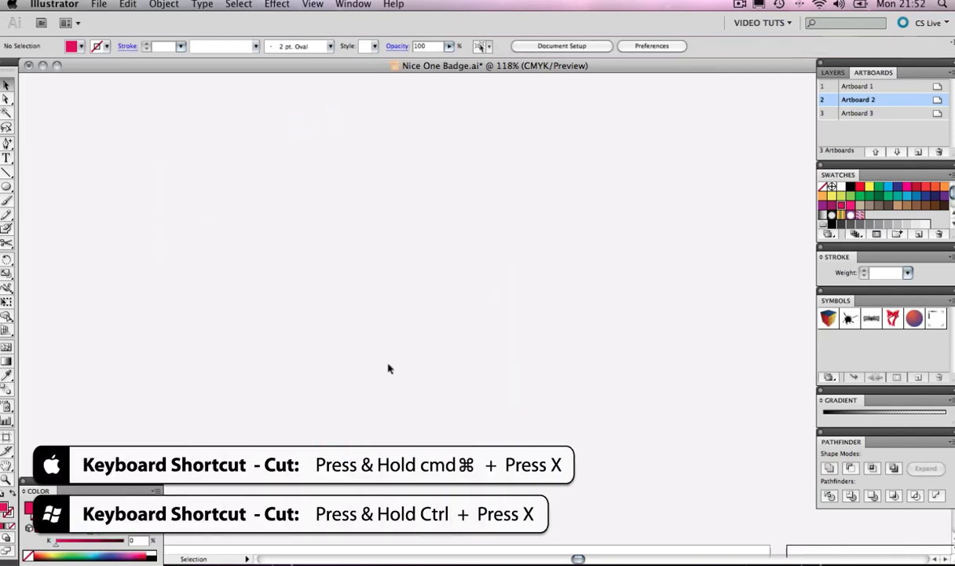
{"action": "left_click_drag", "start_coordinate": [373, 385], "coordinate": [462, 139]}
{"action": "scroll", "coordinate": [354, 165], "scroll_direction": "down", "scroll_amount": 6}
{"action": "scroll", "coordinate": [313, 190], "scroll_direction": "right", "scroll_amount": 2}
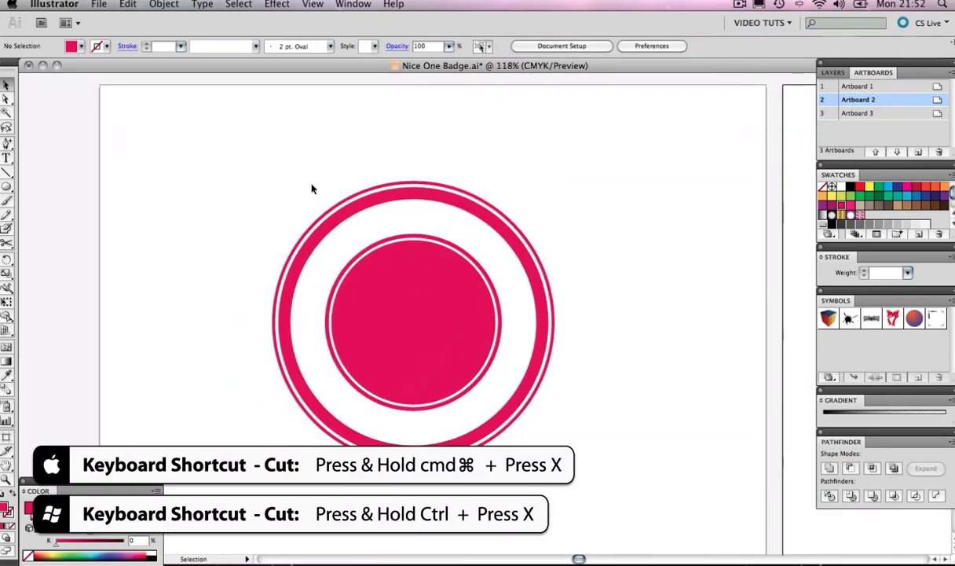
{"action": "key", "text": "super+1"}
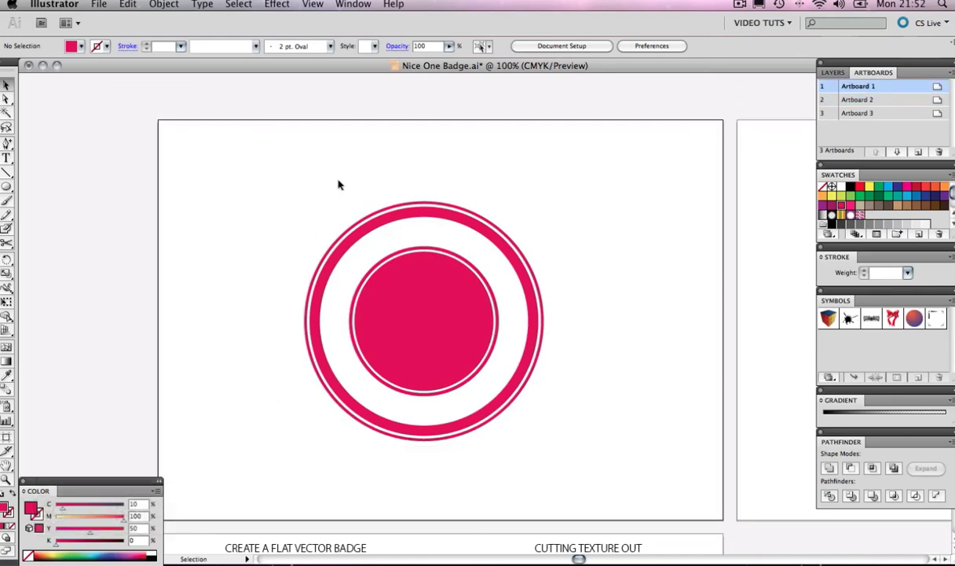
{"action": "key", "text": "super+0"}
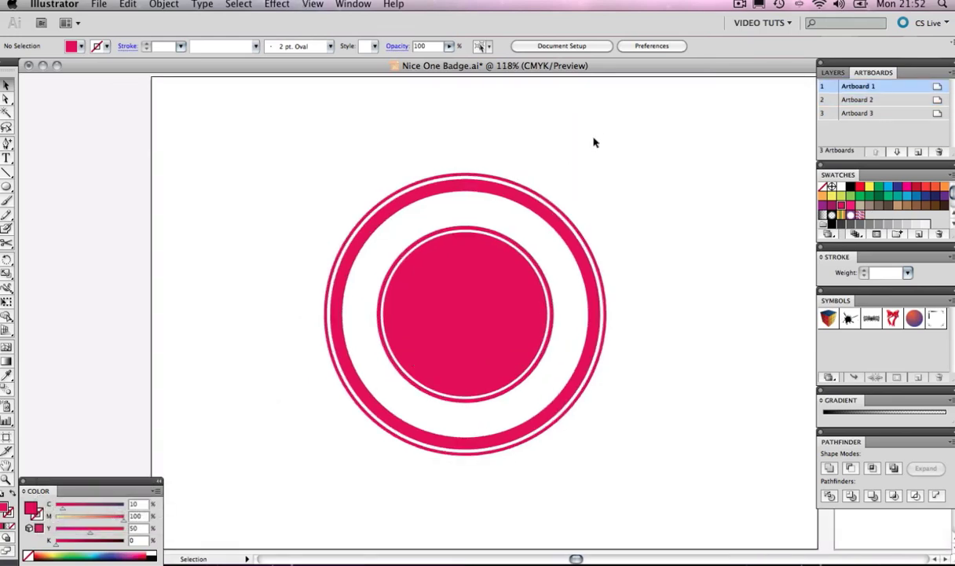
{"action": "key", "text": "super+v"}
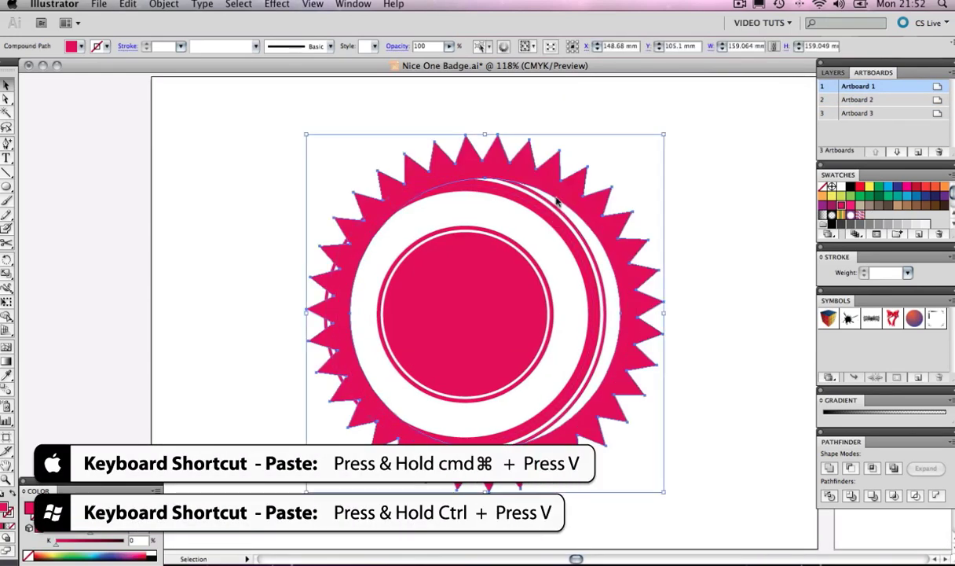
Move and enlarge the starburst around the rings, then centre all badge objects together
{"action": "left_click_drag", "start_coordinate": [553, 202], "coordinate": [515, 194]}
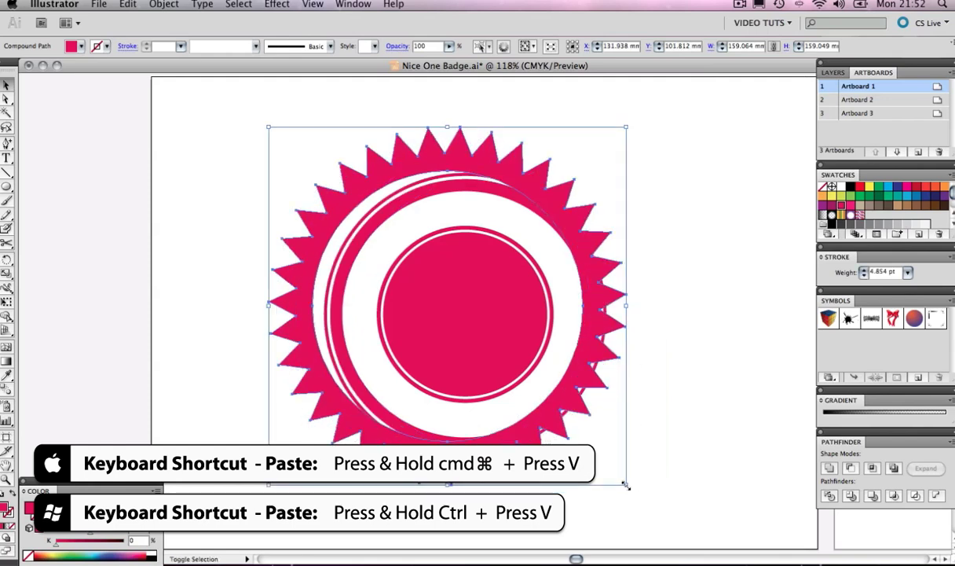
{"action": "left_click_drag", "start_coordinate": [624, 488], "coordinate": [650, 508]}
{"action": "left_click_drag", "start_coordinate": [574, 438], "coordinate": [579, 435]}
{"action": "left_click_drag", "start_coordinate": [701, 205], "coordinate": [483, 308]}
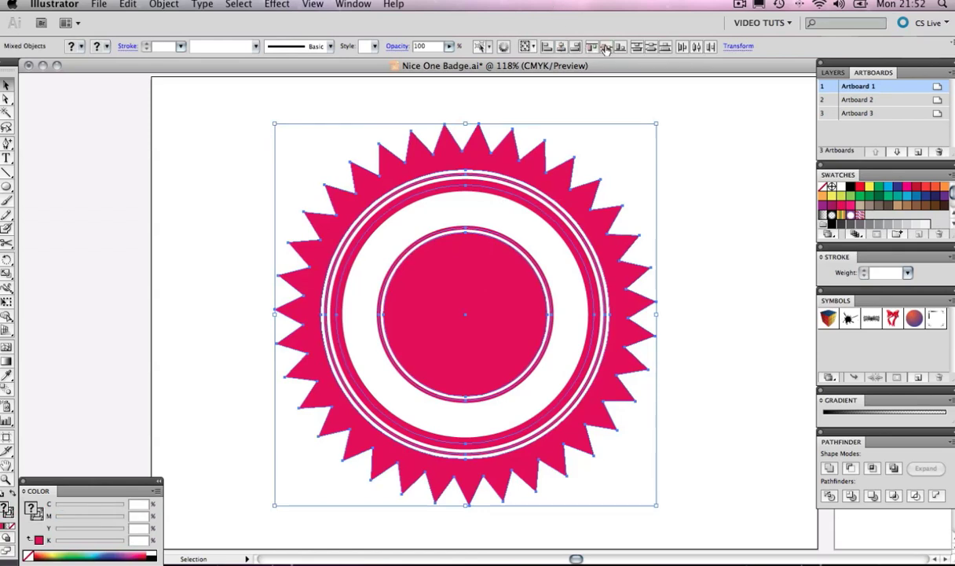
{"action": "left_click", "coordinate": [685, 146]}
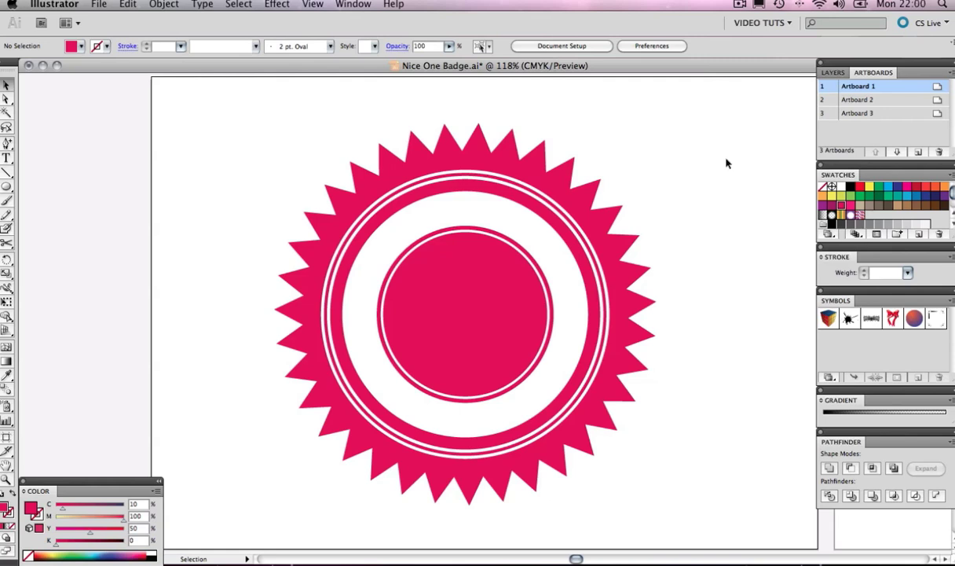
{"action": "double_click", "coordinate": [857, 99]}
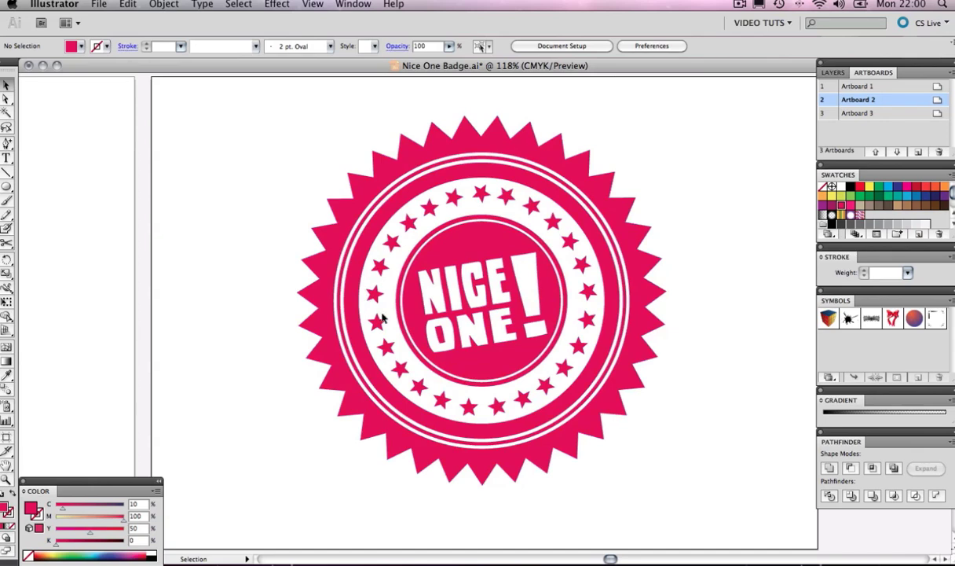
Draw a pink-outlined circle around the inner disc and shrink it slightly
{"action": "double_click", "coordinate": [822, 86]}
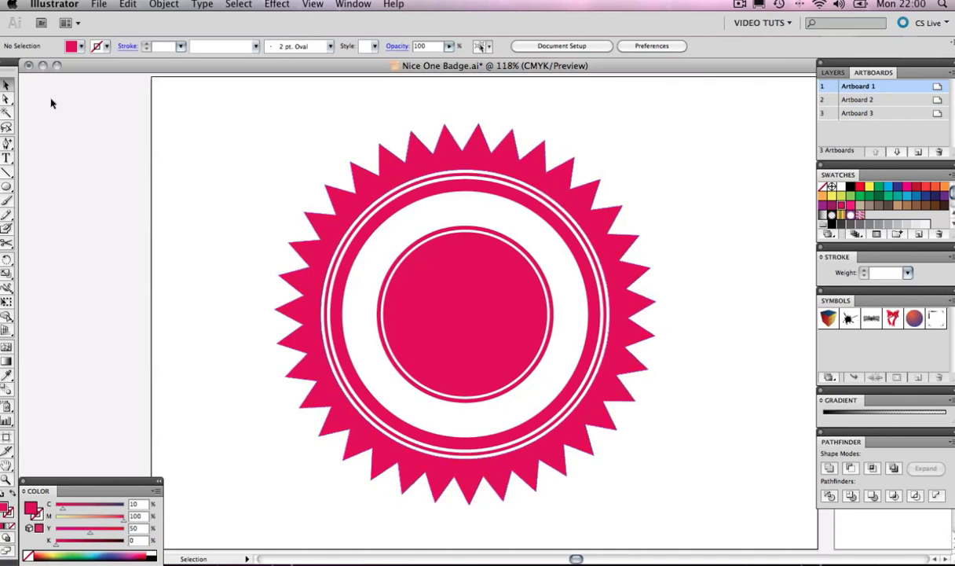
{"action": "left_click", "coordinate": [7, 184]}
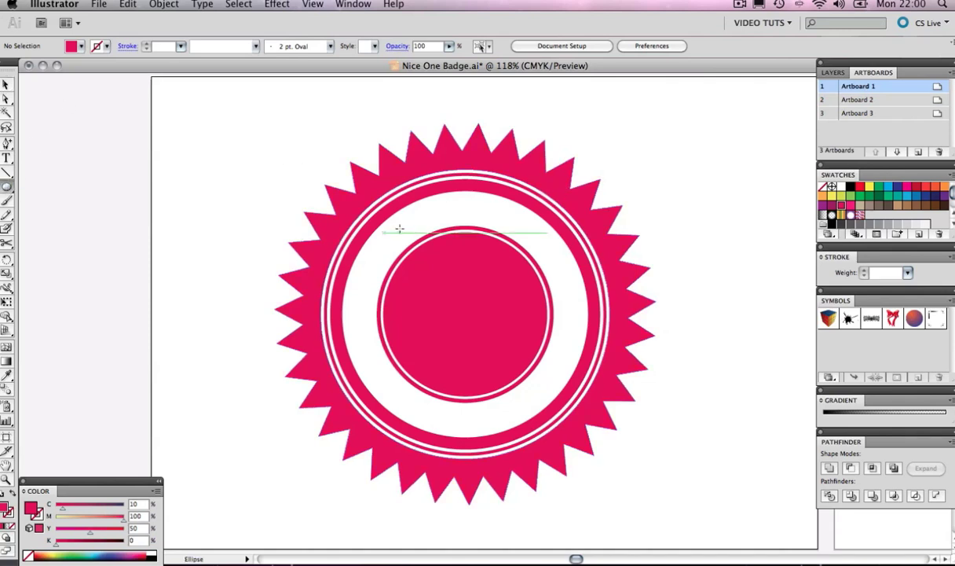
{"action": "left_click_drag", "start_coordinate": [357, 198], "coordinate": [557, 418]}
{"action": "left_click", "coordinate": [7, 493]}
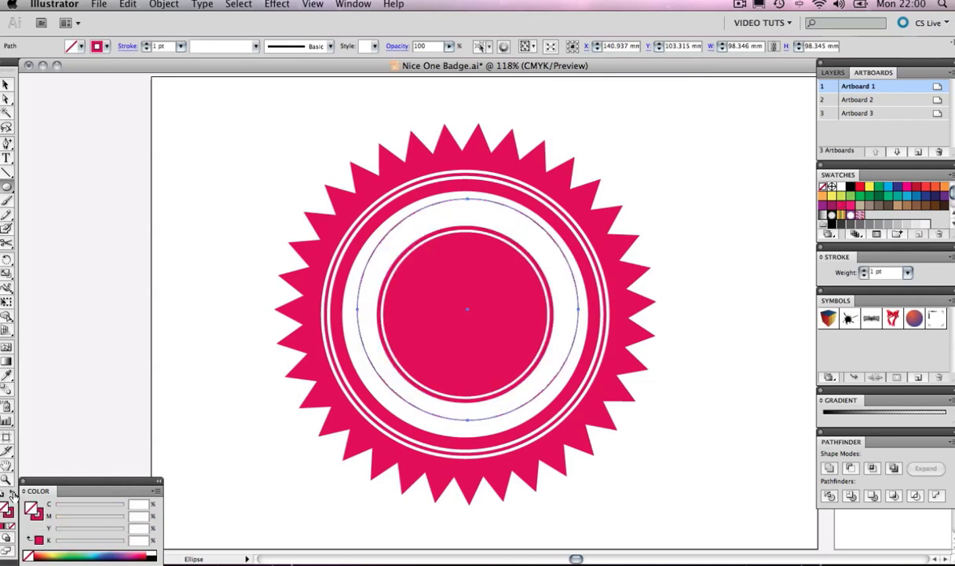
{"action": "key", "text": "v"}
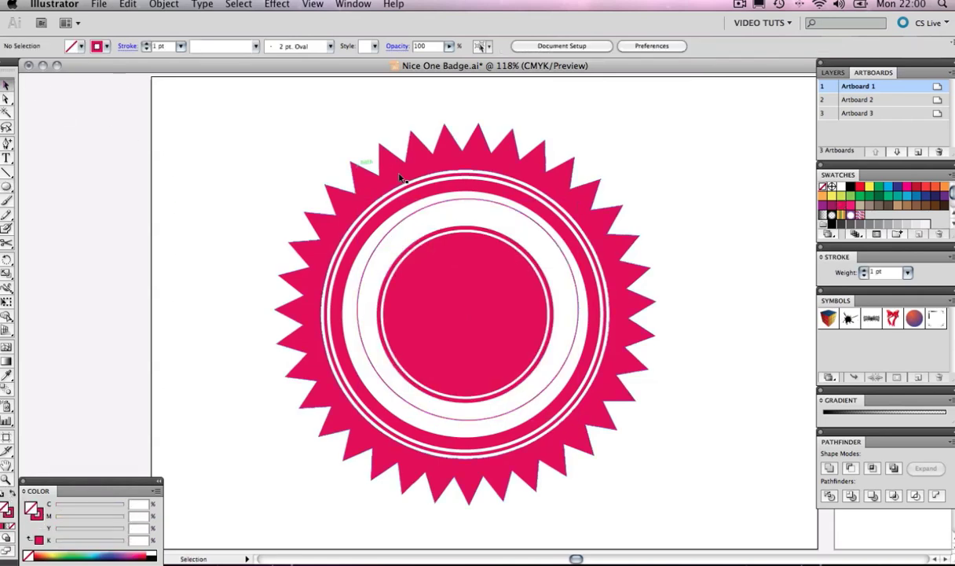
{"action": "left_click_drag", "start_coordinate": [431, 207], "coordinate": [422, 213]}
{"action": "left_click_drag", "start_coordinate": [350, 424], "coordinate": [357, 418]}
Centre the circles on each other and set the thin middle circle's stroke to None
{"action": "left_click", "coordinate": [273, 174]}
{"action": "left_click_drag", "start_coordinate": [273, 174], "coordinate": [408, 297]}
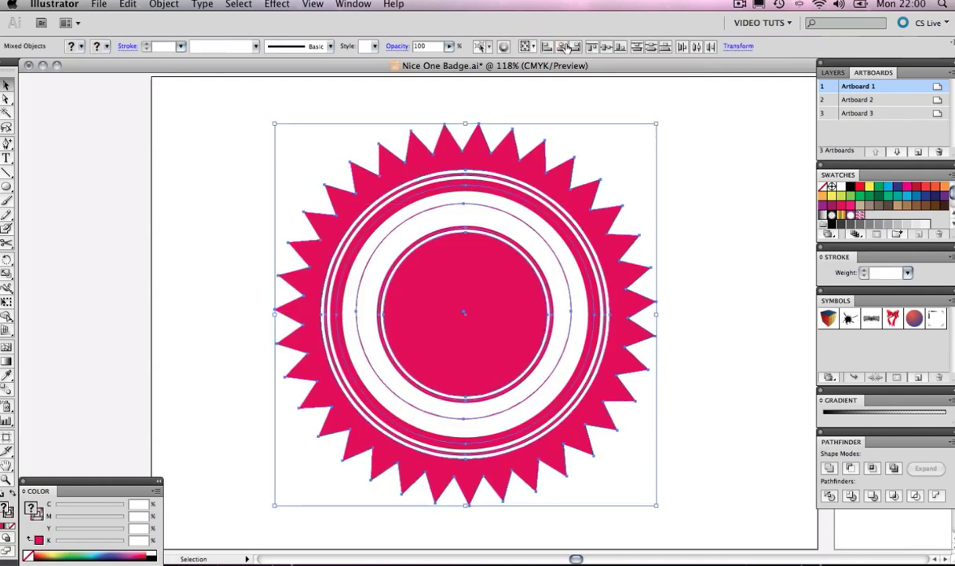
{"action": "left_click", "coordinate": [606, 49]}
{"action": "left_click", "coordinate": [688, 115]}
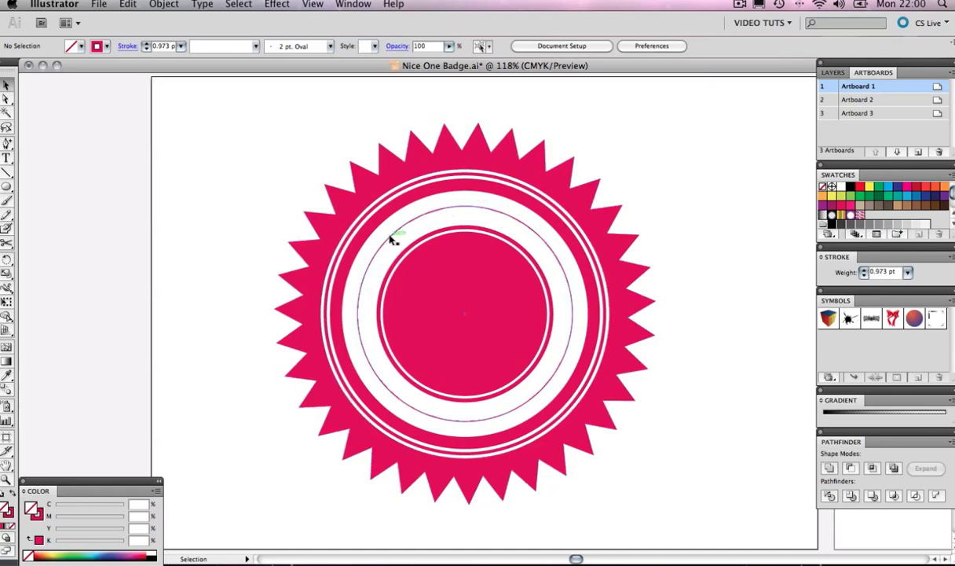
{"action": "left_click", "coordinate": [472, 208]}
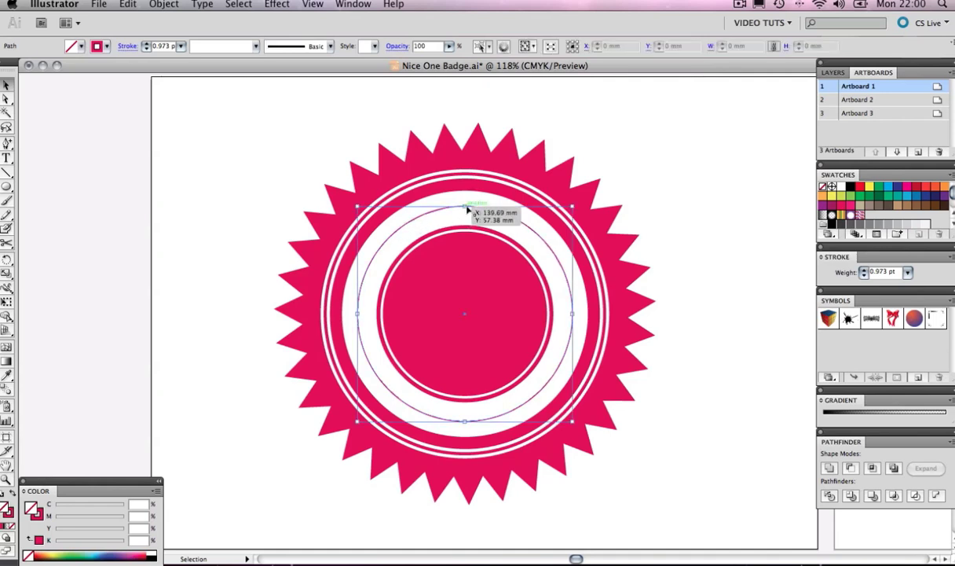
{"action": "left_click", "coordinate": [11, 509]}
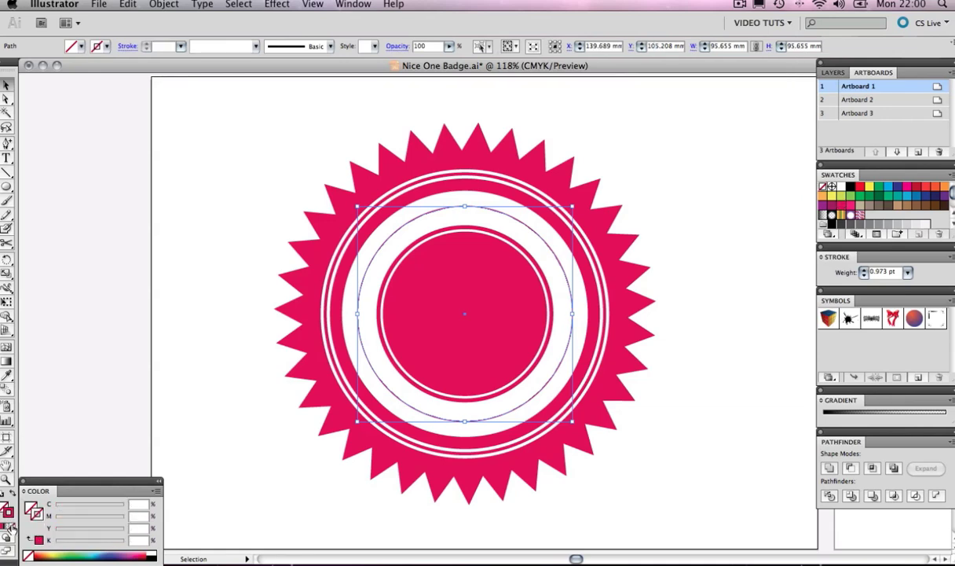
{"action": "left_click", "coordinate": [153, 383]}
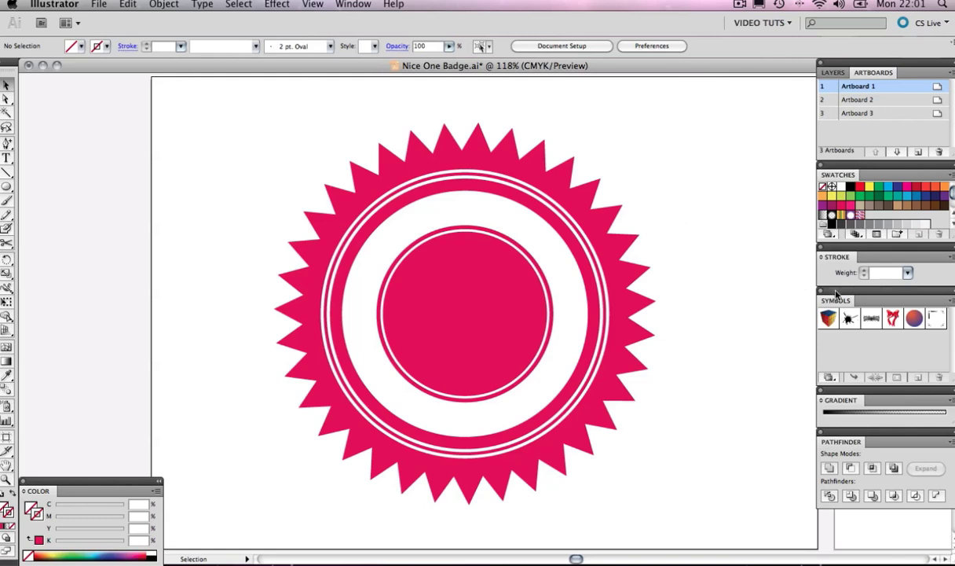
{"action": "left_click_drag", "start_coordinate": [829, 318], "coordinate": [756, 224]}
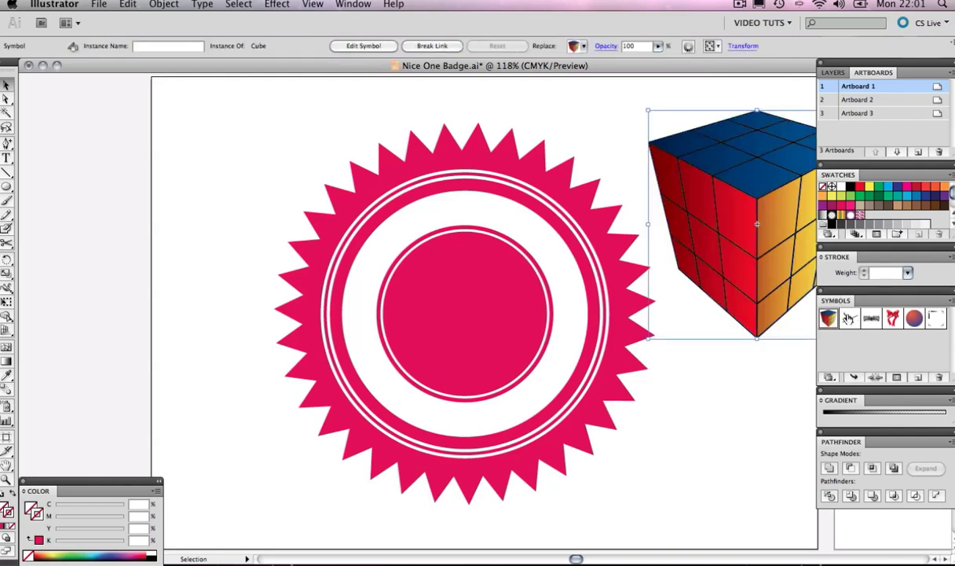
{"action": "left_click_drag", "start_coordinate": [848, 317], "coordinate": [736, 404]}
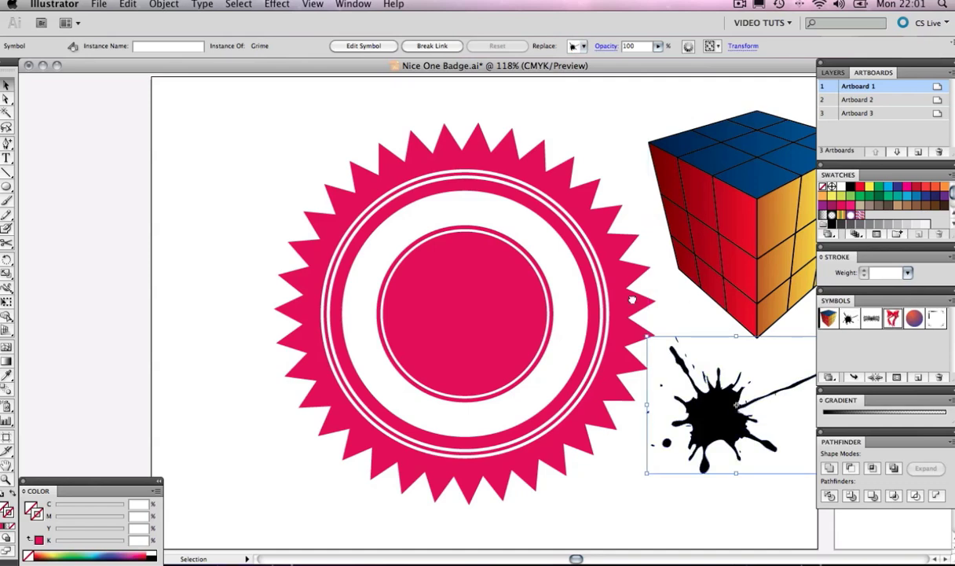
{"action": "left_click_drag", "start_coordinate": [605, 298], "coordinate": [502, 301]}
{"action": "left_click_drag", "start_coordinate": [914, 318], "coordinate": [576, 176]}
{"action": "left_click_drag", "start_coordinate": [870, 323], "coordinate": [550, 393]}
{"action": "left_click", "coordinate": [354, 121]}
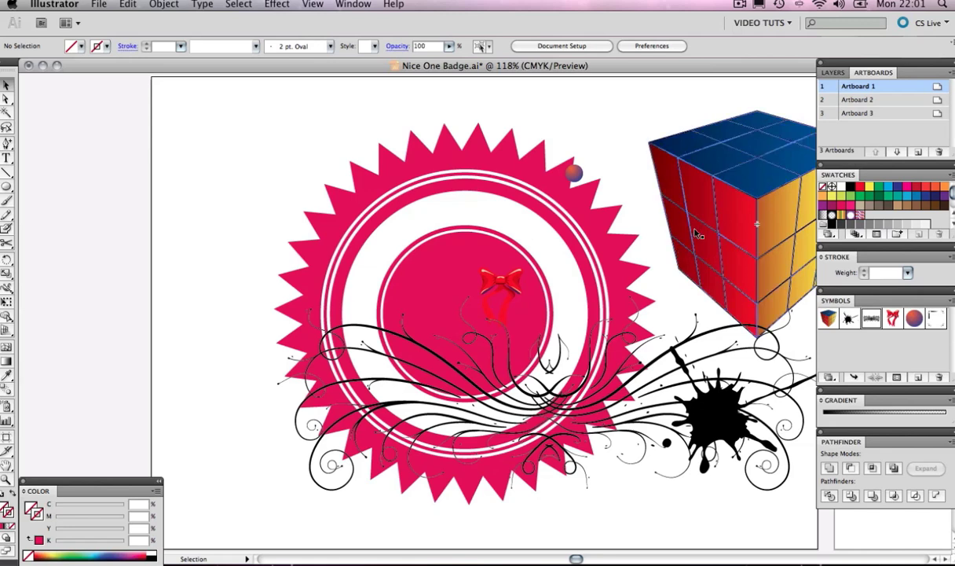
{"action": "key", "text": "super+z"}
{"action": "key", "text": "super+z"}
{"action": "key", "text": "super+z"}
{"action": "key", "text": "super+z"}
{"action": "key", "text": "super+z"}
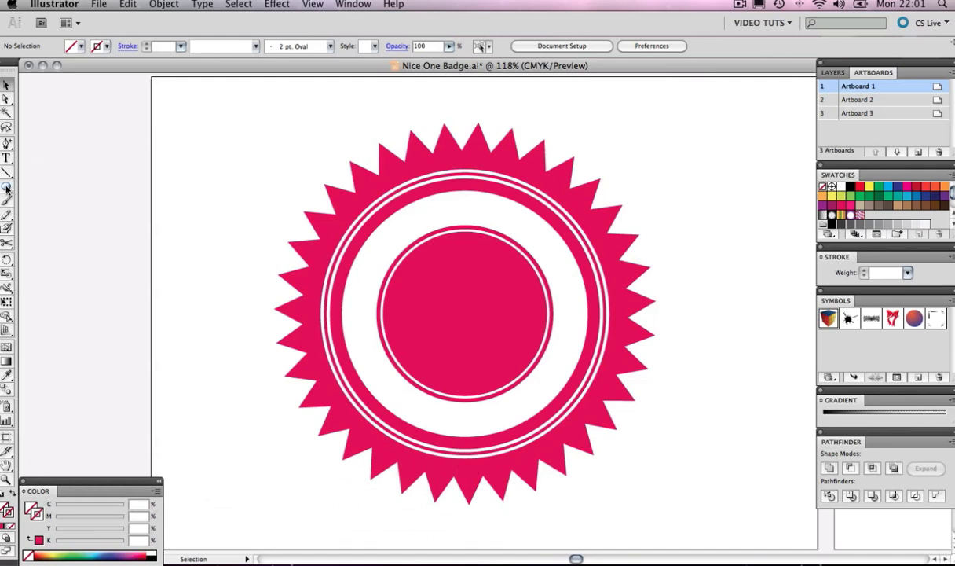
Draw a five-pointed star with sharp points on blank canvas using the Star tool
{"action": "left_click_drag", "start_coordinate": [6, 186], "coordinate": [60, 249]}
{"action": "left_click_drag", "start_coordinate": [343, 168], "coordinate": [271, 203]}
{"action": "scroll", "coordinate": [270, 228], "scroll_direction": "up", "scroll_amount": 10}
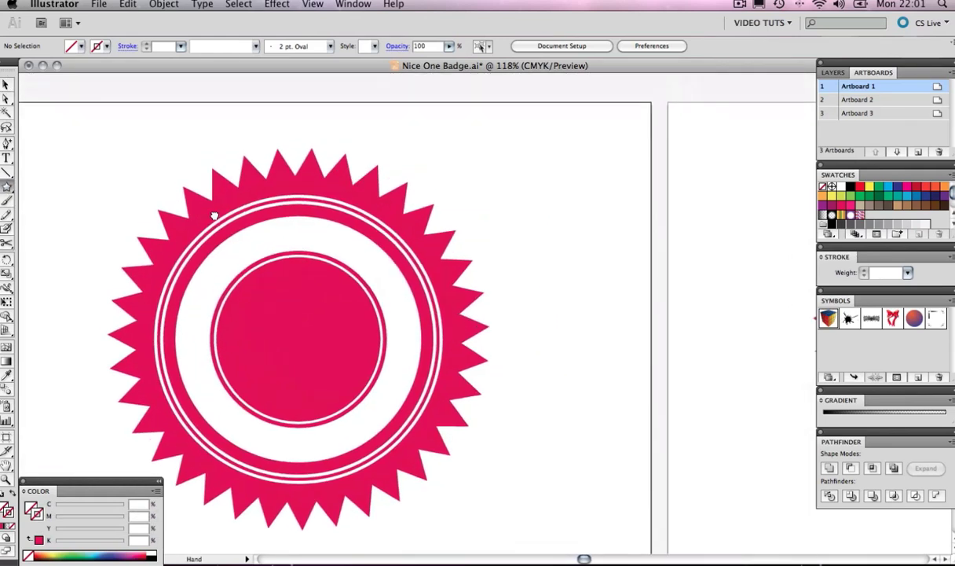
{"action": "scroll", "coordinate": [270, 255], "scroll_direction": "up", "scroll_amount": 2}
{"action": "left_click_drag", "start_coordinate": [329, 229], "coordinate": [391, 311]}
{"action": "key", "text": "Down"}
{"action": "key", "text": "Down"}
{"action": "key", "text": "Down"}
{"action": "key", "text": "Down"}
{"action": "key", "text": "Down"}
{"action": "key", "text": "Down"}
{"action": "key", "text": "Down"}
{"action": "key", "text": "Down"}
{"action": "key", "text": "Down"}
{"action": "key", "text": "Down"}
{"action": "key", "text": "Down"}
{"action": "key", "text": "Down"}
{"action": "key", "text": "Down"}
{"action": "key", "text": "Down"}
{"action": "key", "text": "Down"}
{"action": "key", "text": "Down"}
{"action": "key", "text": "Down"}
{"action": "key", "text": "Down"}
{"action": "key", "text": "Down"}
{"action": "key", "text": "Down"}
{"action": "key", "text": "Down"}
{"action": "key", "text": "Down"}
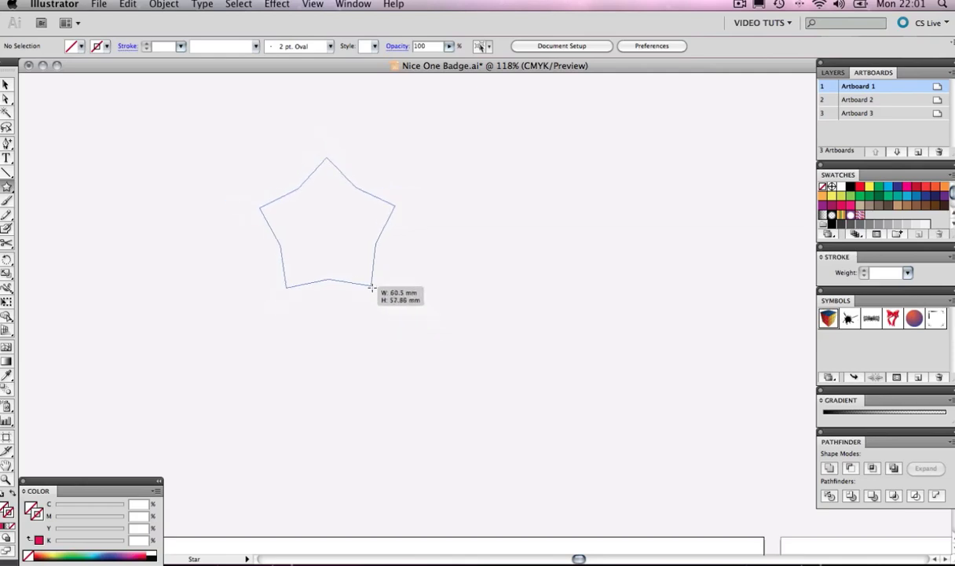
{"action": "mouse_move", "coordinate": [372, 289]}
{"action": "left_mouse_down"}
{"action": "mouse_move", "coordinate": [382, 305]}
{"action": "mouse_move", "coordinate": [352, 256]}
{"action": "mouse_move", "coordinate": [371, 238]}
{"action": "mouse_move", "coordinate": [351, 236]}
{"action": "left_mouse_up"}
{"action": "scroll", "coordinate": [416, 298], "scroll_direction": "up", "scroll_amount": 3}
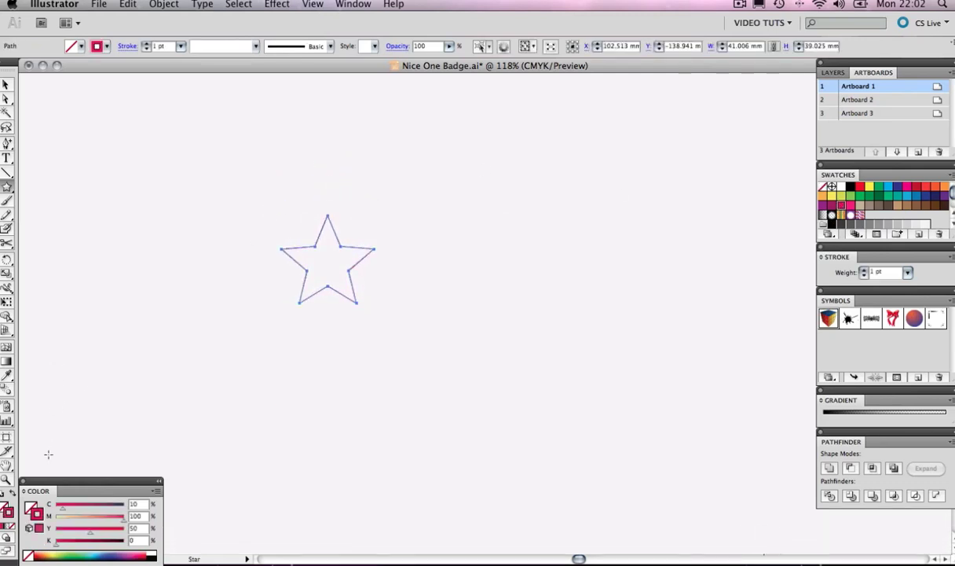
Give the star a pink fill, restoring it after an accidental delete
{"action": "left_click", "coordinate": [10, 494]}
{"action": "left_click", "coordinate": [5, 83]}
{"action": "left_click", "coordinate": [115, 111]}
{"action": "left_click", "coordinate": [325, 269]}
{"action": "key", "text": "Delete"}
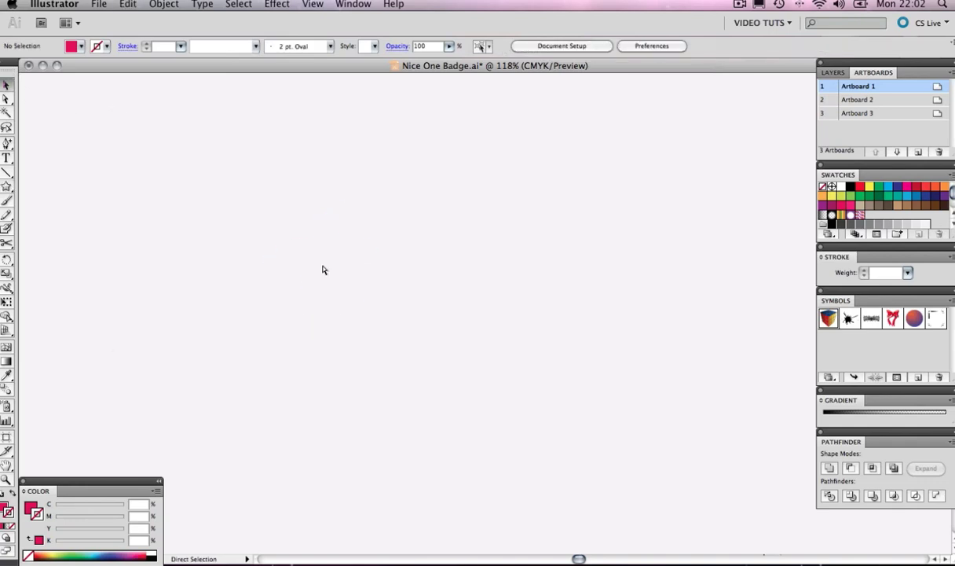
{"action": "key", "text": "h"}
{"action": "left_click_drag", "start_coordinate": [345, 431], "coordinate": [316, 301]}
{"action": "key", "text": "v"}
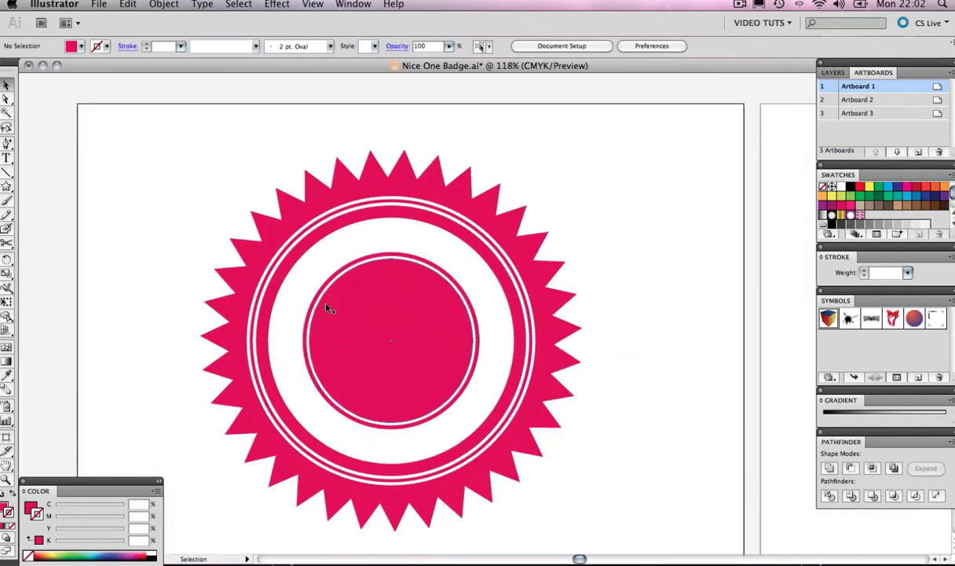
{"action": "key", "text": "ctrl+z"}
Scale the star down and move it to the empty area left of the badge
{"action": "left_click_drag", "start_coordinate": [494, 310], "coordinate": [403, 264]}
{"action": "left_click_drag", "start_coordinate": [420, 309], "coordinate": [391, 234]}
{"action": "left_click", "coordinate": [618, 178]}
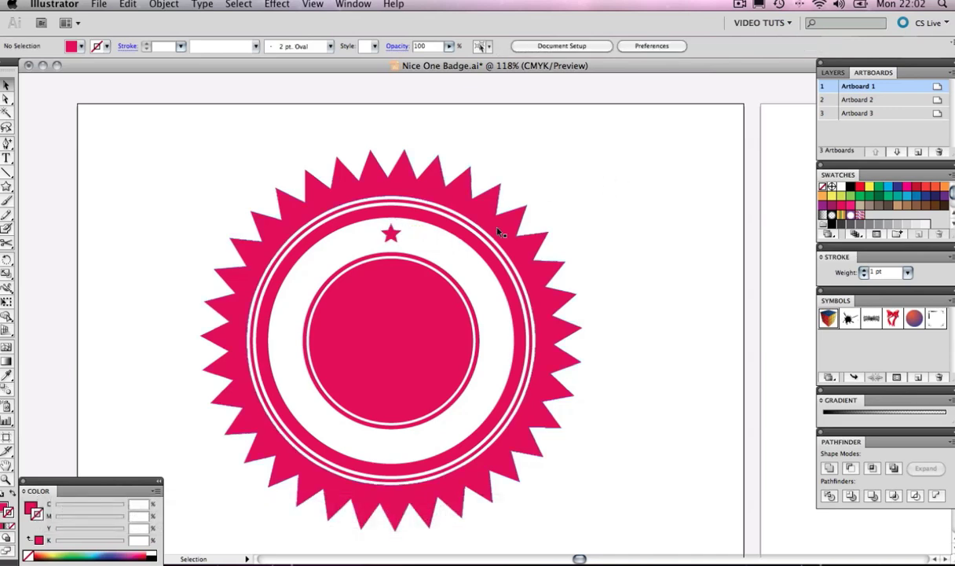
{"action": "left_click_drag", "start_coordinate": [390, 233], "coordinate": [900, 358]}
{"action": "scroll", "coordinate": [189, 235], "scroll_direction": "left", "scroll_amount": 1}
Name the new symbol 'Star' in Symbol Options and confirm it
{"action": "left_click", "coordinate": [166, 209]}
{"action": "left_click", "coordinate": [460, 168]}
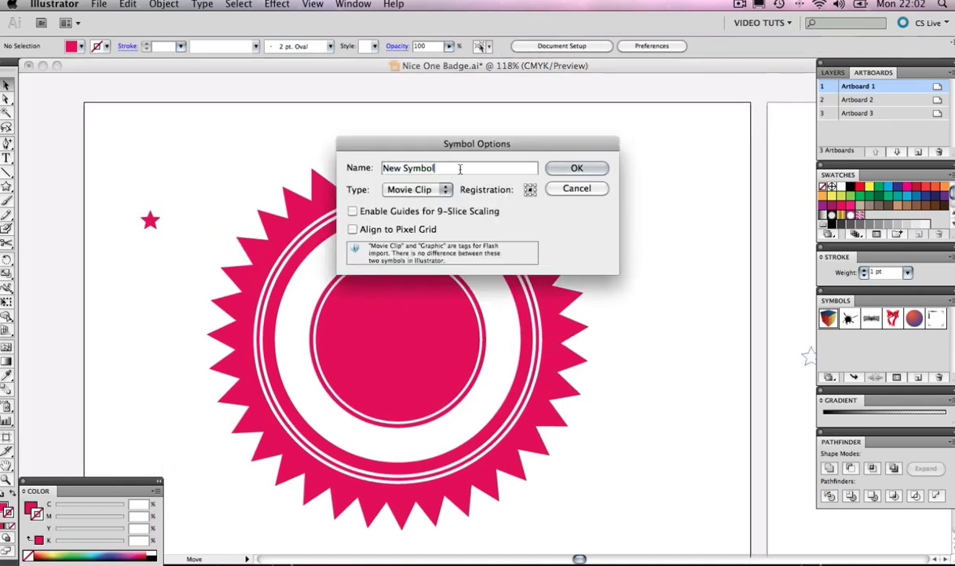
{"action": "left_click_drag", "start_coordinate": [453, 168], "coordinate": [366, 166]}
{"action": "type", "text": "Star"}
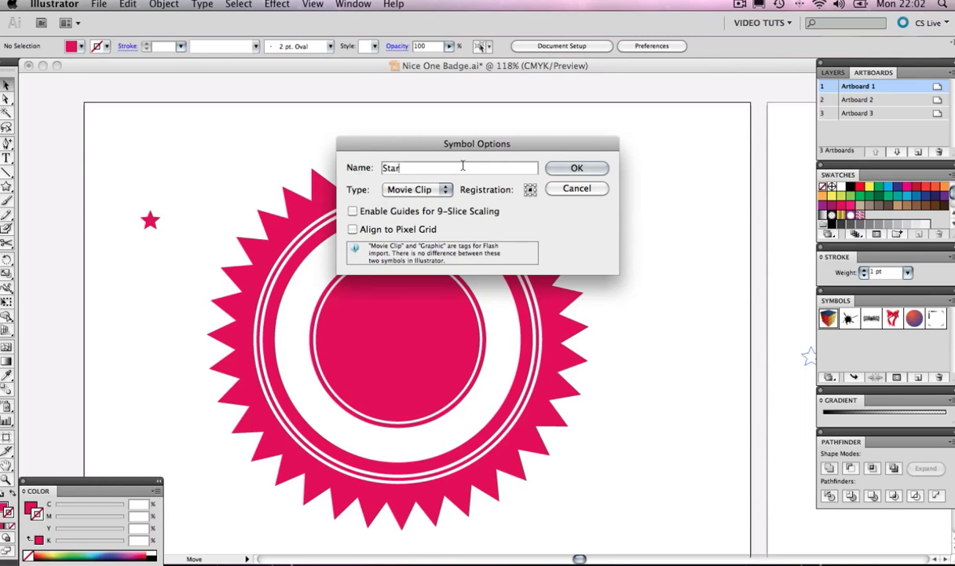
{"action": "left_click", "coordinate": [576, 168]}
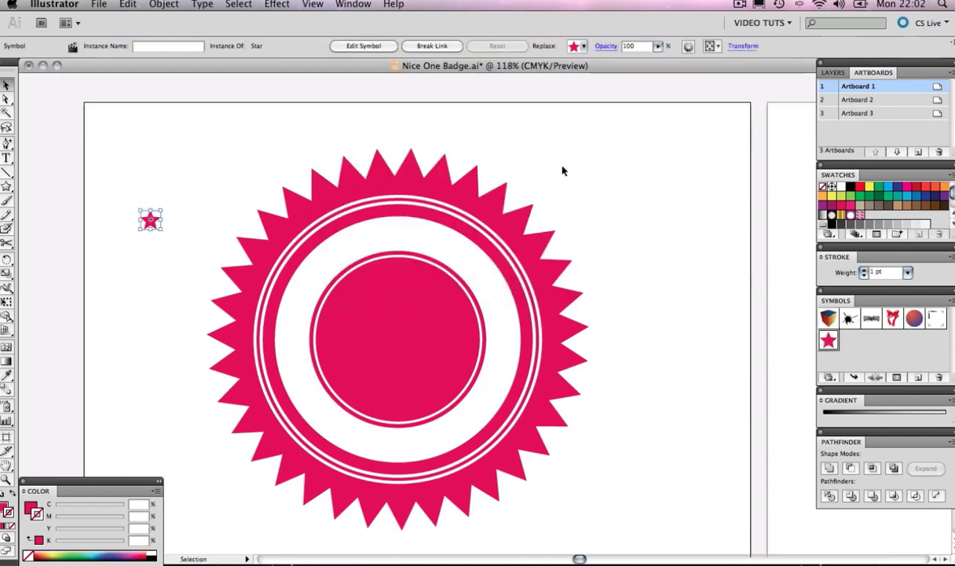
Place test Star instances on the artboard, then delete them all
{"action": "left_click", "coordinate": [601, 171]}
{"action": "left_click", "coordinate": [150, 220]}
{"action": "key", "text": "Delete"}
{"action": "key", "text": "cmd+z"}
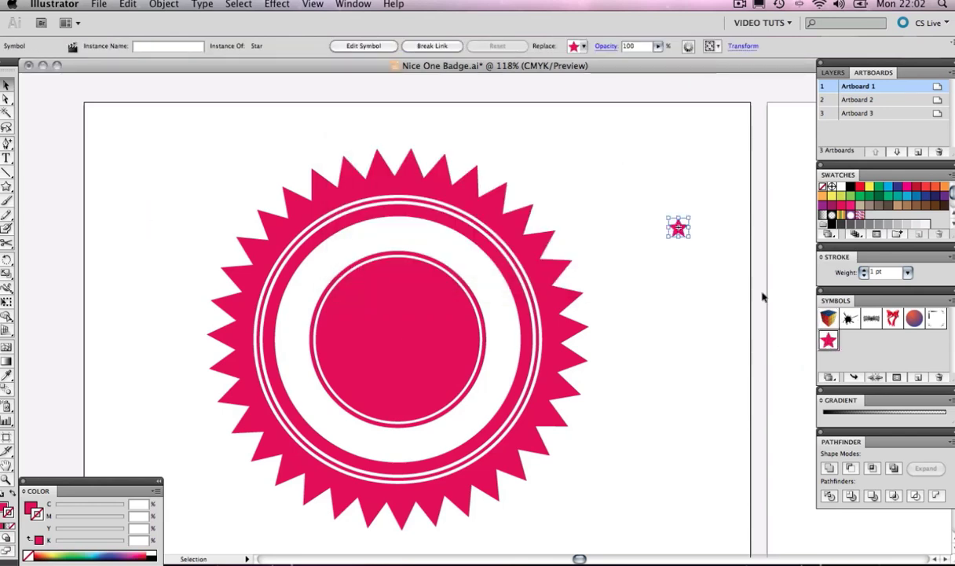
{"action": "left_click_drag", "start_coordinate": [829, 345], "coordinate": [674, 363]}
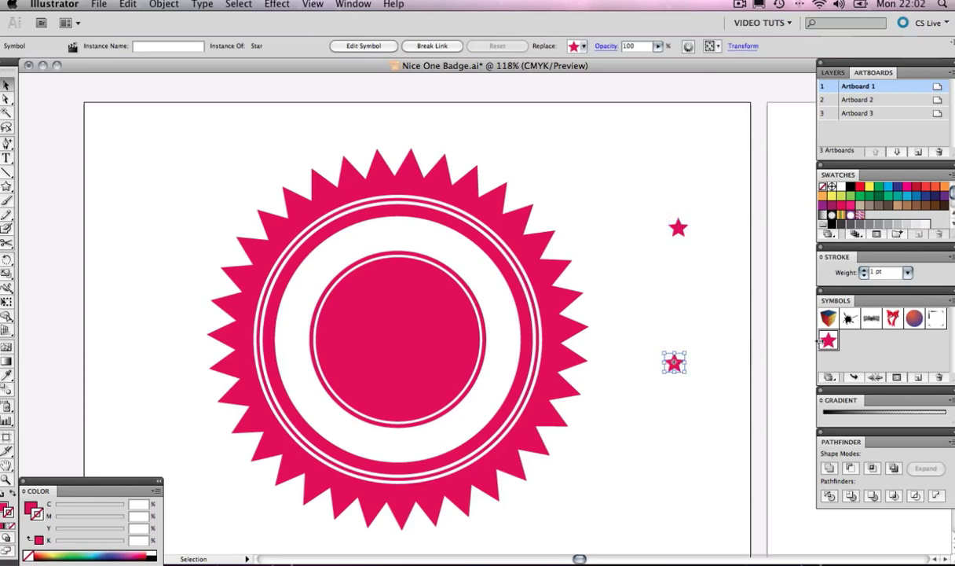
{"action": "left_click_drag", "start_coordinate": [670, 299], "coordinate": [667, 299]}
{"action": "left_click_drag", "start_coordinate": [738, 188], "coordinate": [640, 404]}
{"action": "key", "text": "Delete"}
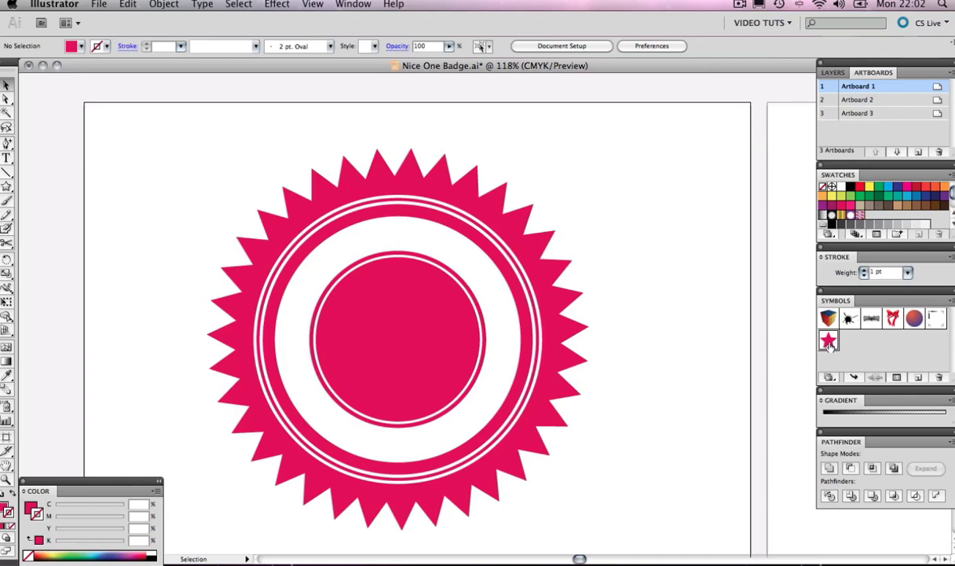
Place two Star symbol instances side by side at the artboard's upper left
{"action": "left_click_drag", "start_coordinate": [129, 146], "coordinate": [129, 144]}
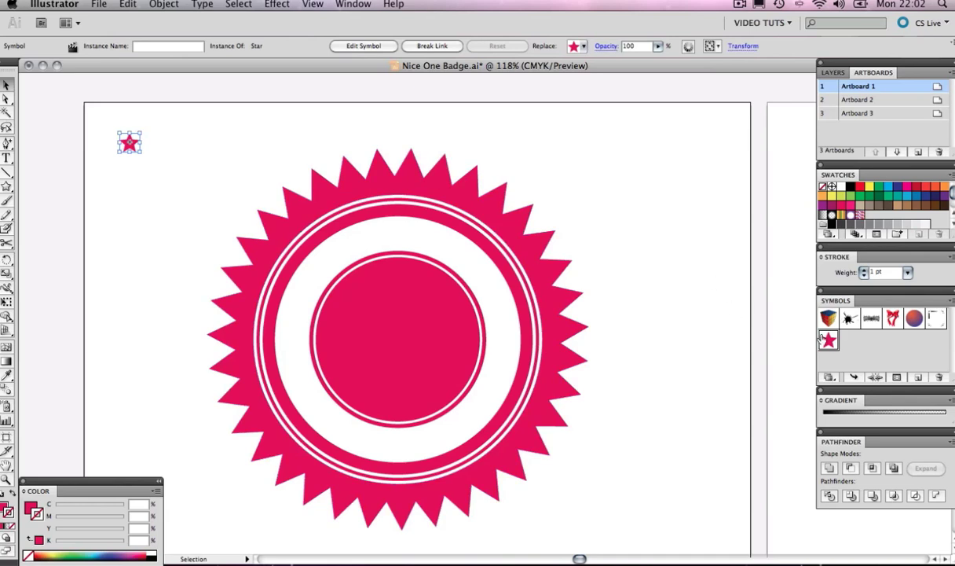
{"action": "left_click_drag", "start_coordinate": [828, 340], "coordinate": [105, 164]}
{"action": "left_click", "coordinate": [250, 124]}
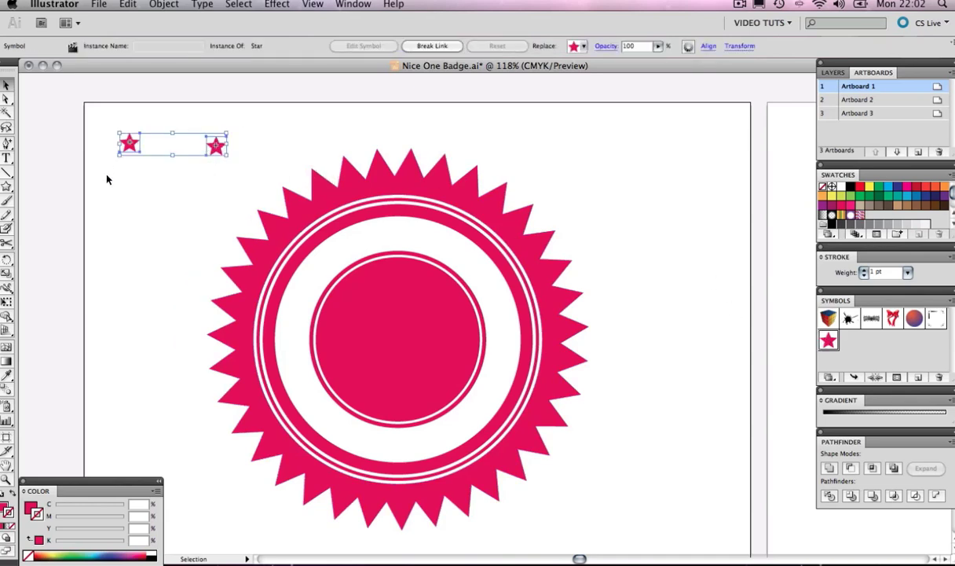
Blend the two stars into a row with the Blend Tool and adjust the end star
{"action": "left_click", "coordinate": [5, 390]}
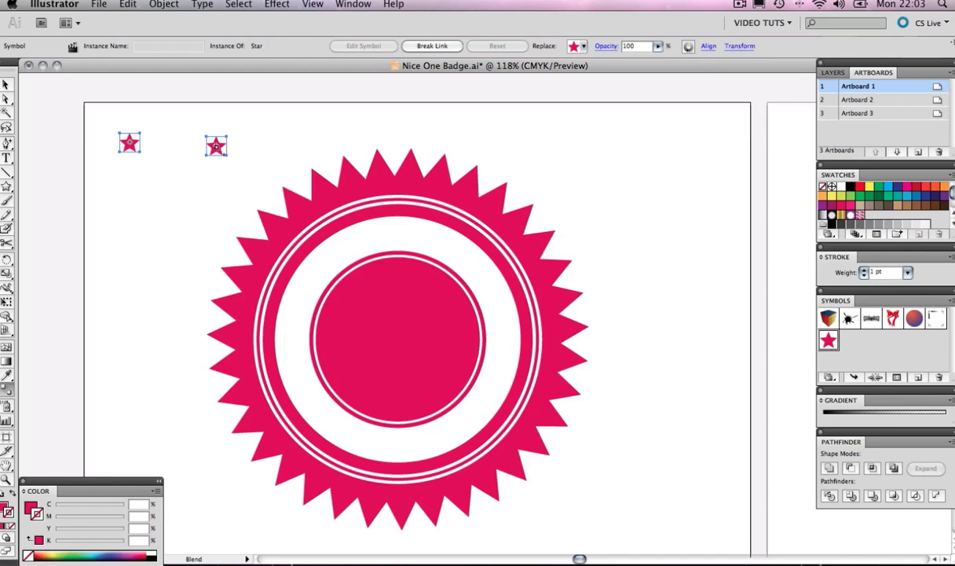
{"action": "left_click", "coordinate": [216, 146]}
{"action": "left_click", "coordinate": [6, 99]}
{"action": "left_click", "coordinate": [230, 145]}
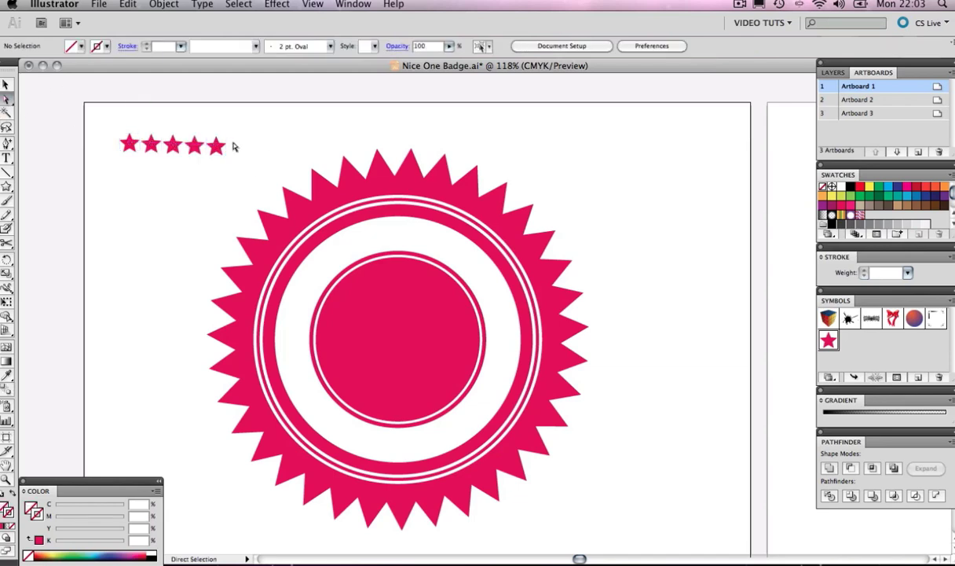
{"action": "left_click", "coordinate": [217, 146]}
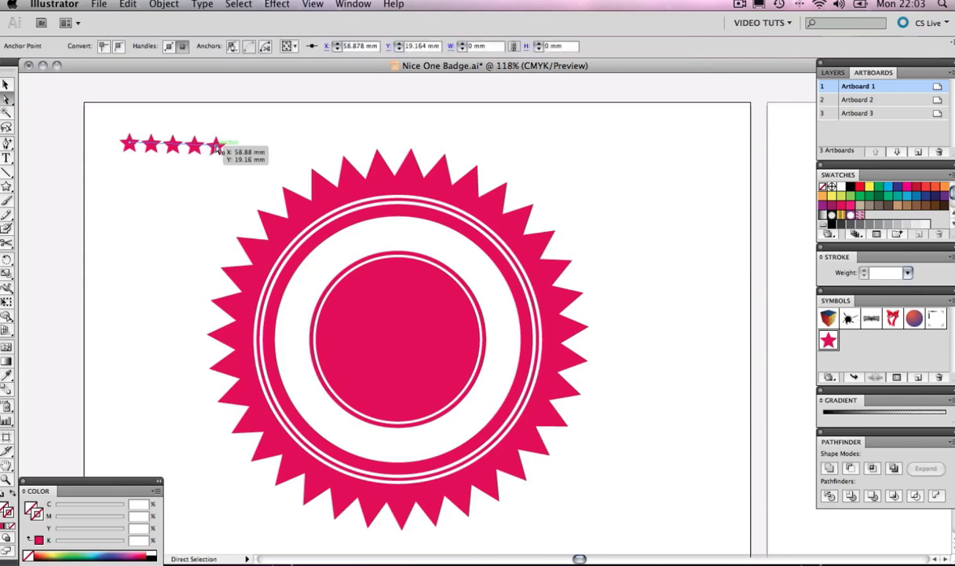
{"action": "mouse_move", "coordinate": [214, 146]}
{"action": "left_mouse_down"}
{"action": "mouse_move", "coordinate": [133, 277]}
{"action": "mouse_move", "coordinate": [241, 138]}
{"action": "mouse_move", "coordinate": [564, 138]}
{"action": "mouse_move", "coordinate": [629, 129]}
{"action": "mouse_move", "coordinate": [137, 209]}
{"action": "mouse_move", "coordinate": [212, 147]}
{"action": "left_mouse_up"}
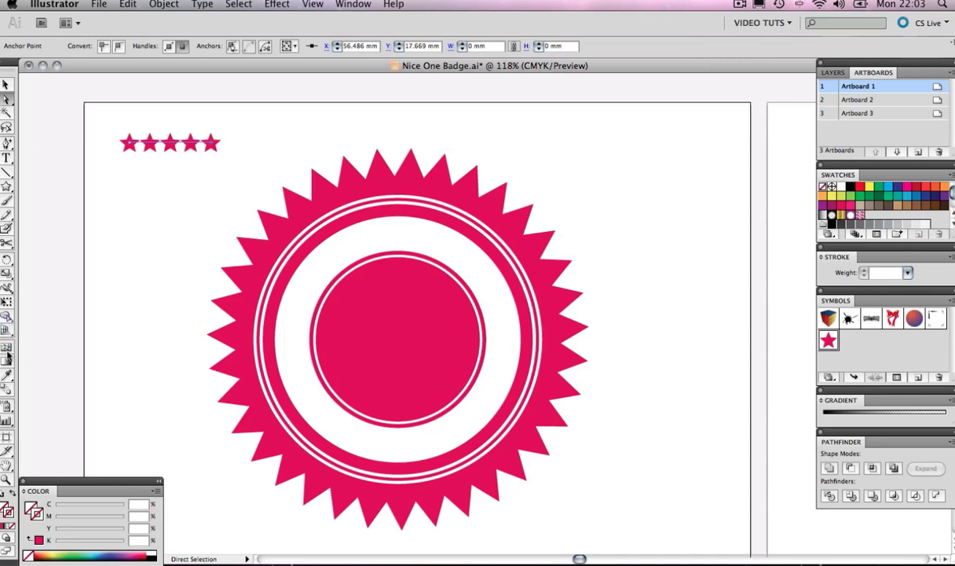
Set the blend spacing to Specified Steps in Blend Options
{"action": "double_click", "coordinate": [6, 393]}
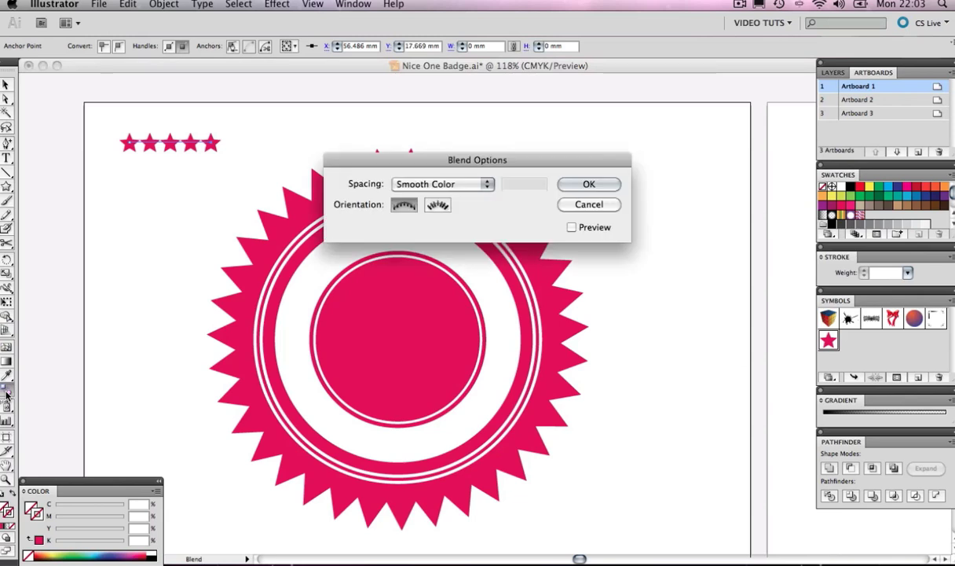
{"action": "left_click", "coordinate": [487, 183]}
{"action": "left_click", "coordinate": [440, 192]}
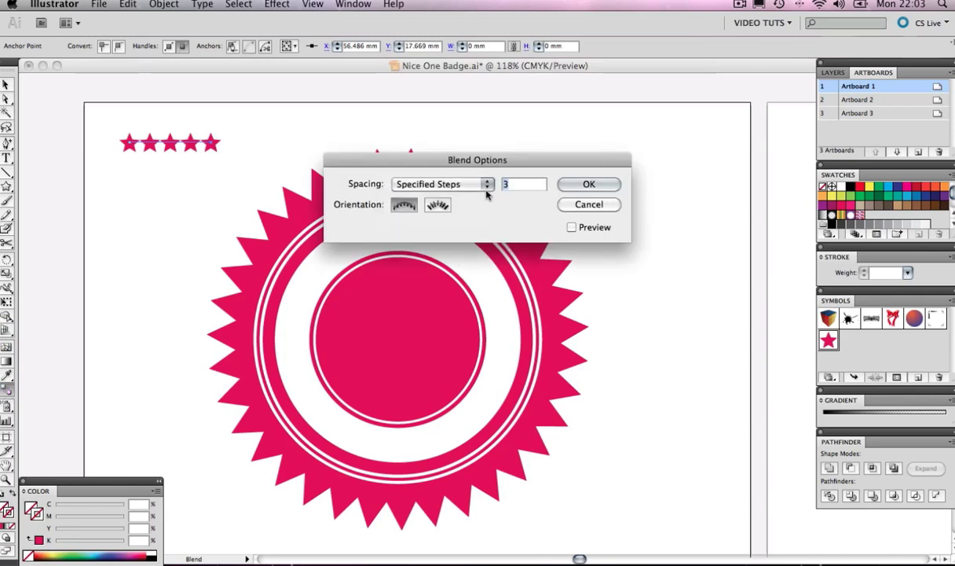
{"action": "left_click", "coordinate": [582, 205]}
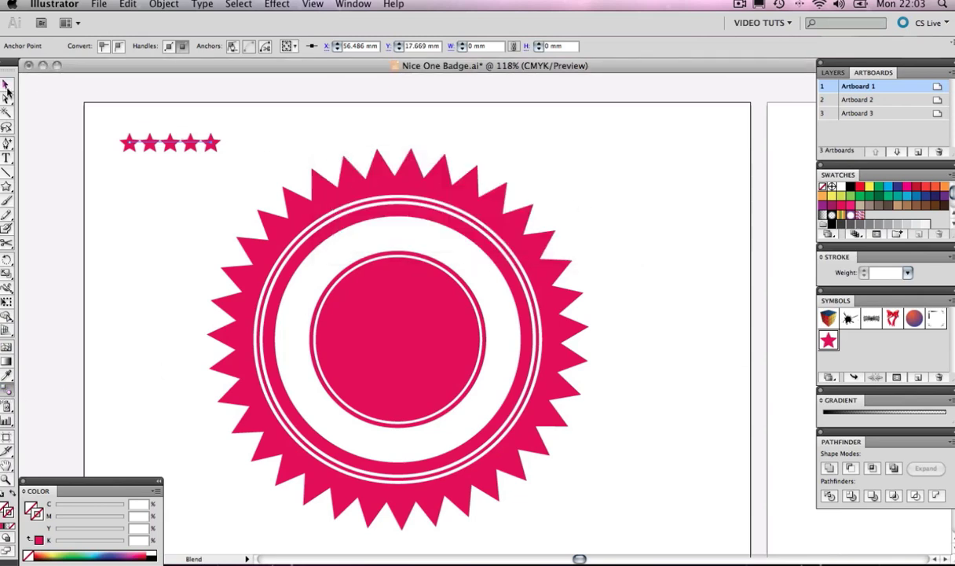
{"action": "key", "text": "v"}
{"action": "left_click", "coordinate": [58, 88]}
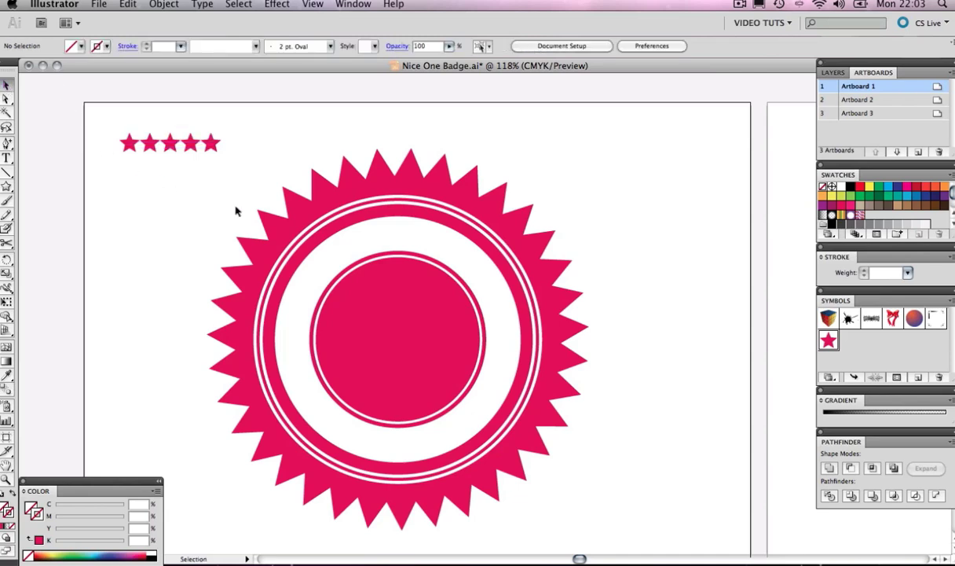
Select the hidden thin circle and the star row, then apply Object > Blend > Replace Spine
{"action": "left_click", "coordinate": [344, 248]}
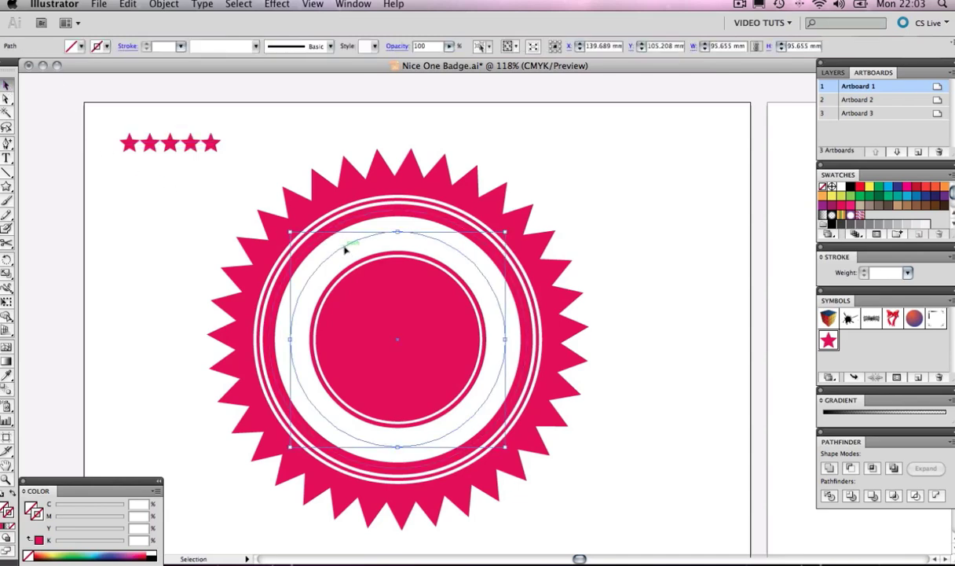
{"action": "left_click", "coordinate": [190, 145], "text": "shift"}
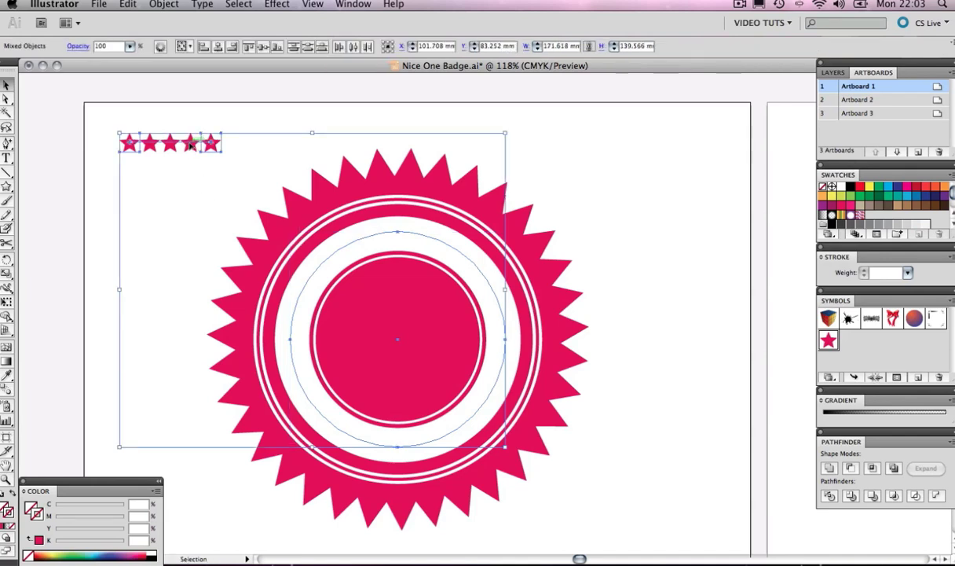
{"action": "left_click", "coordinate": [163, 4]}
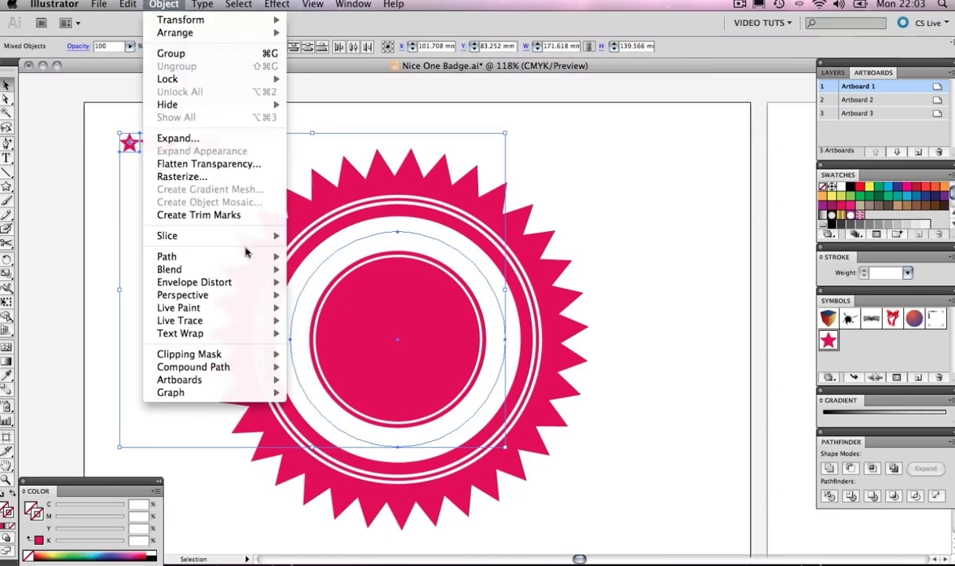
{"action": "mouse_move", "coordinate": [246, 256]}
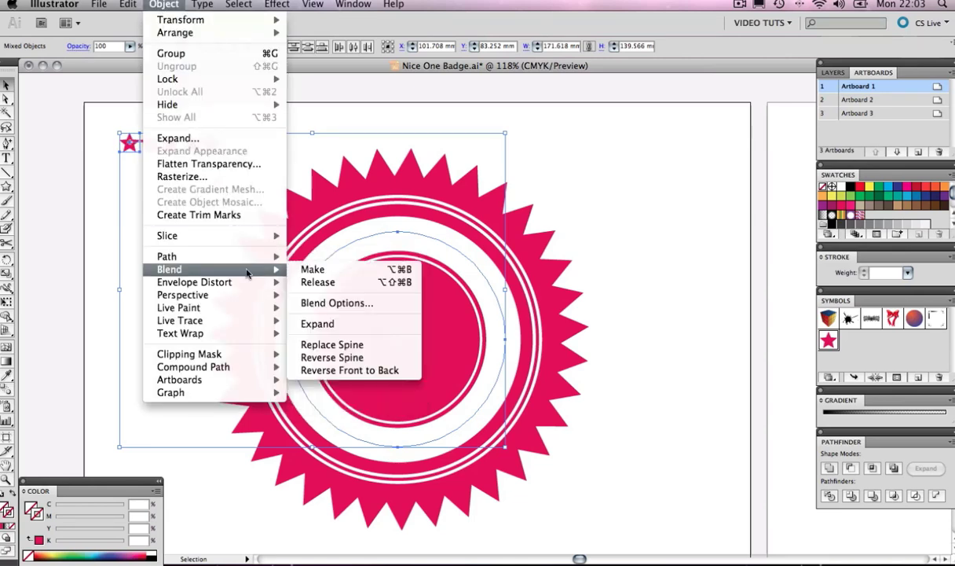
{"action": "left_click", "coordinate": [373, 348]}
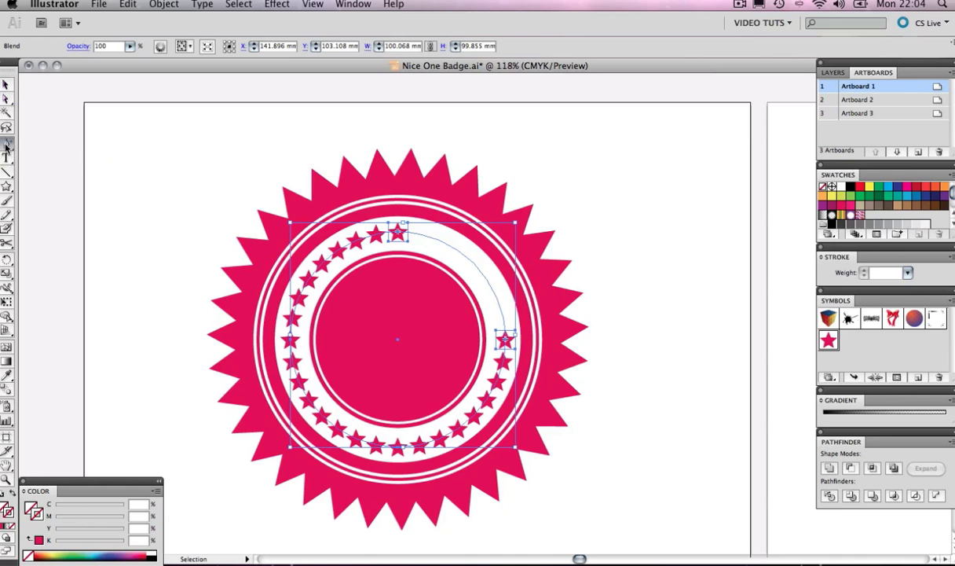
Add an anchor point on the circle spine near the gap so the stars spread evenly around
{"action": "left_click_drag", "start_coordinate": [6, 144], "coordinate": [28, 163]}
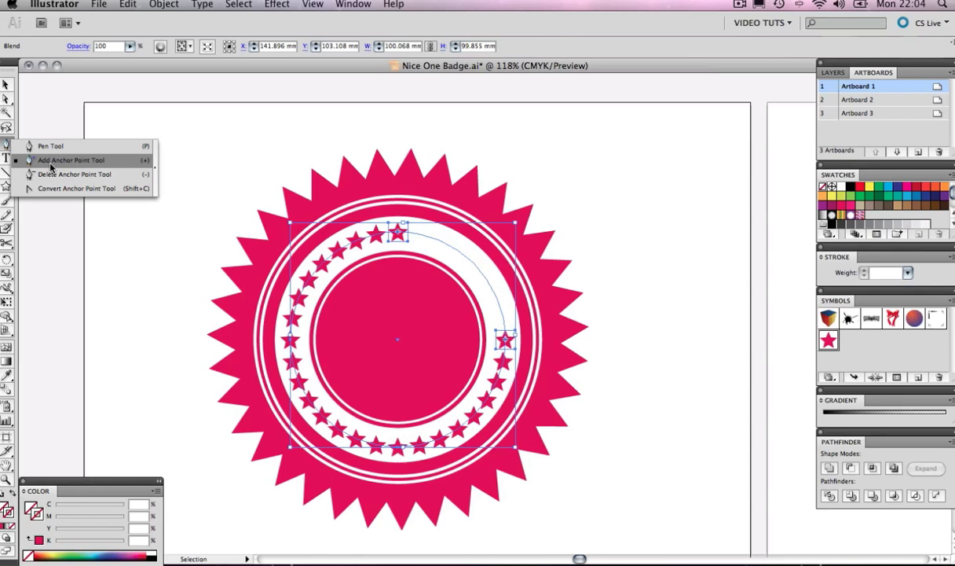
{"action": "left_click_drag", "start_coordinate": [50, 166], "coordinate": [51, 166]}
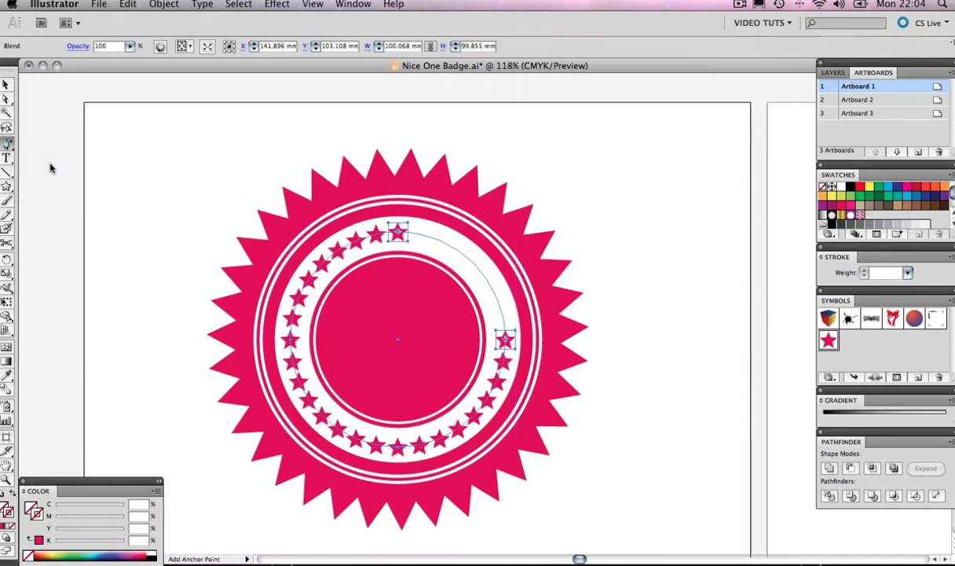
{"action": "left_click", "coordinate": [423, 239]}
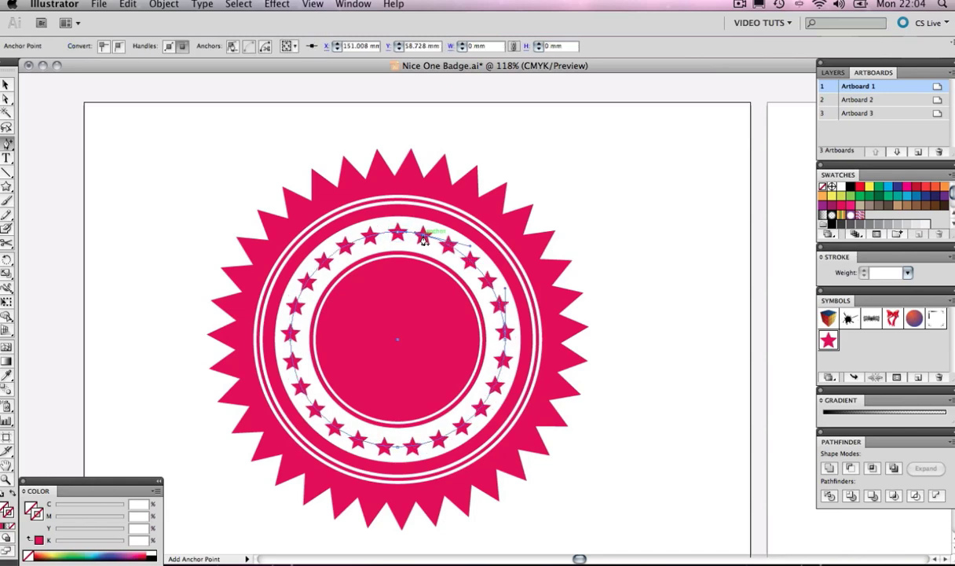
{"action": "key", "text": "a"}
{"action": "left_click", "coordinate": [229, 137]}
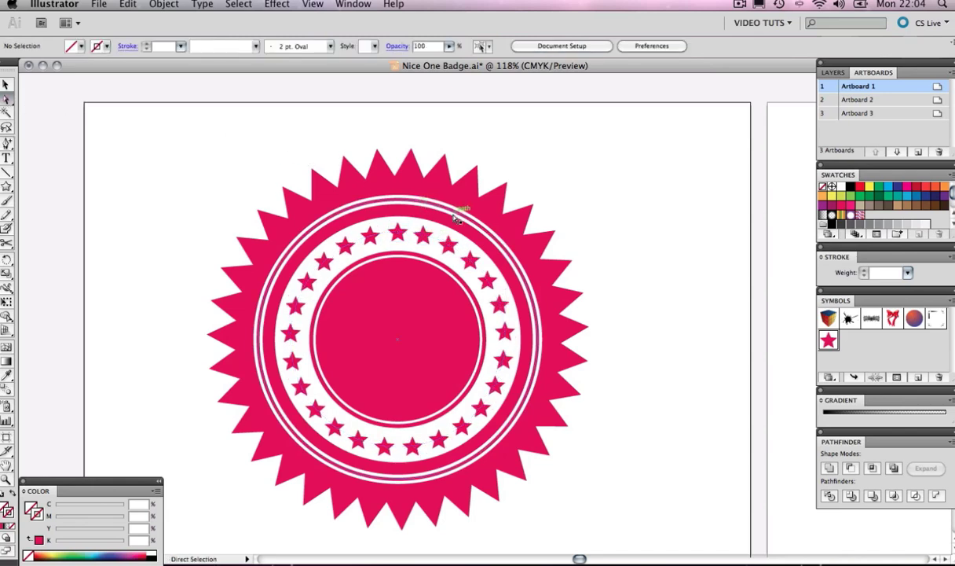
{"action": "left_click", "coordinate": [6, 84]}
{"action": "left_click", "coordinate": [381, 234]}
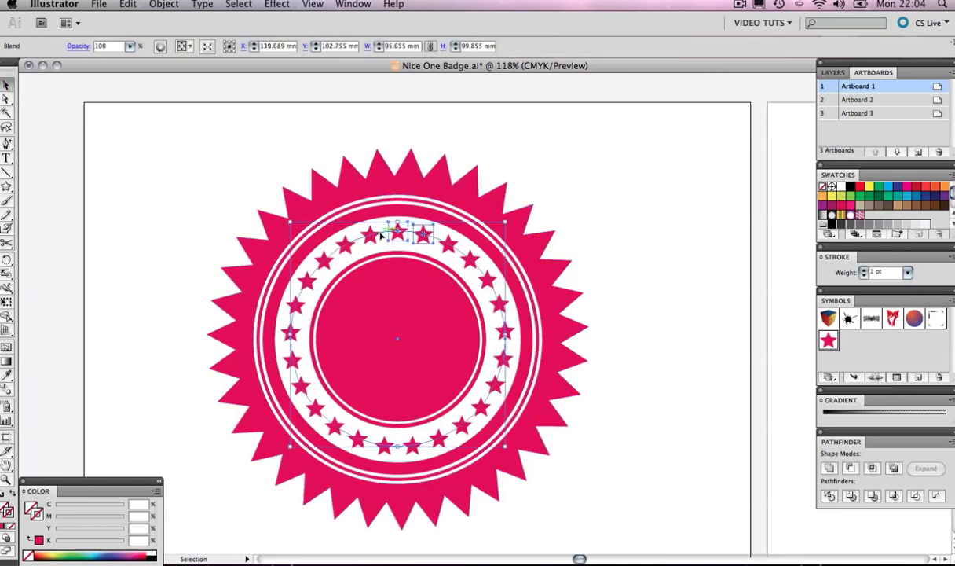
{"action": "left_click", "coordinate": [599, 186]}
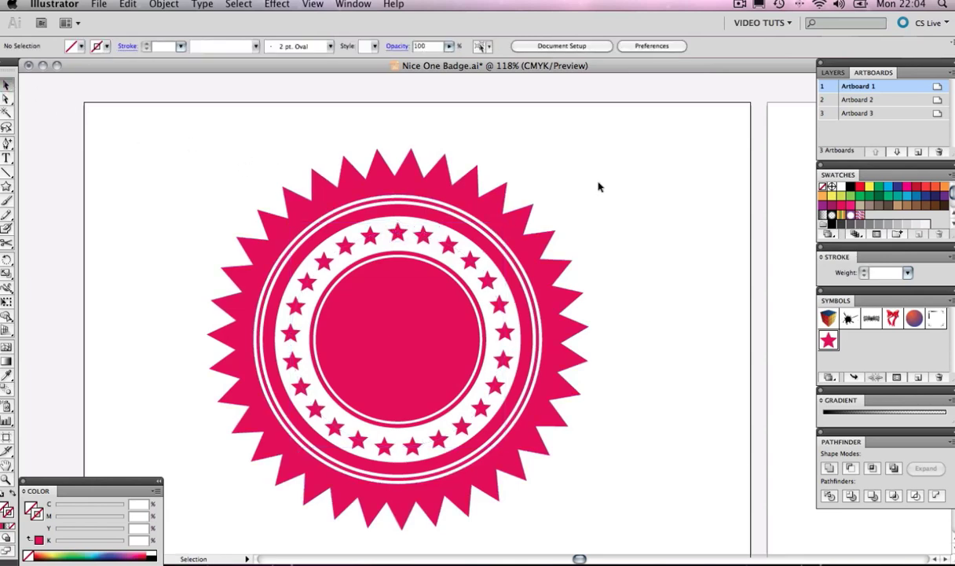